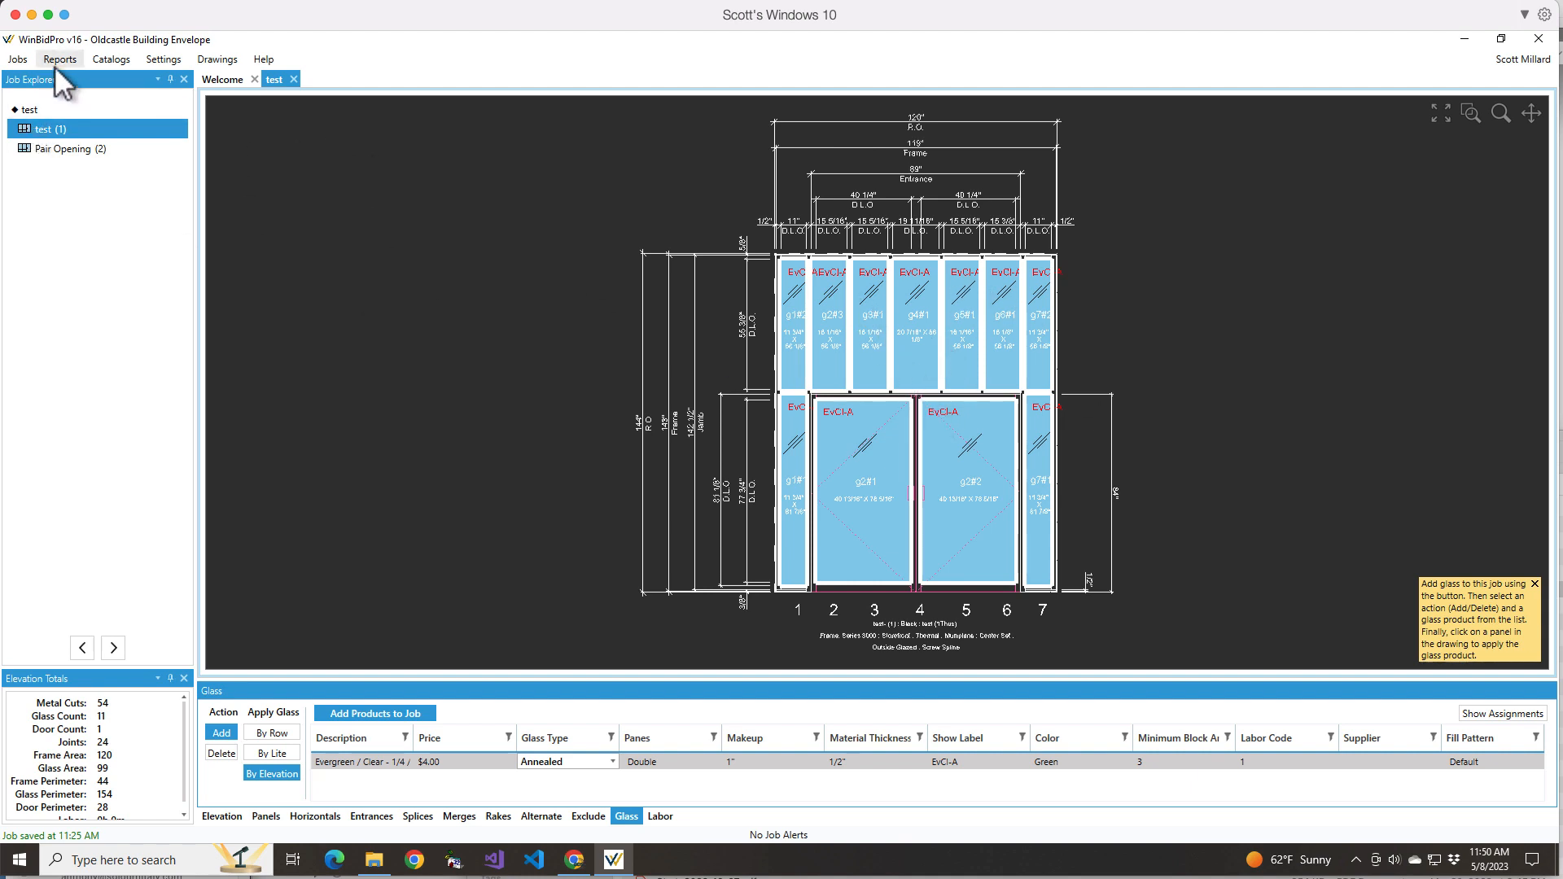
Open the Glass Table catalog and look over the existing glass products.
{"action": "left_click", "coordinate": [110, 60]}
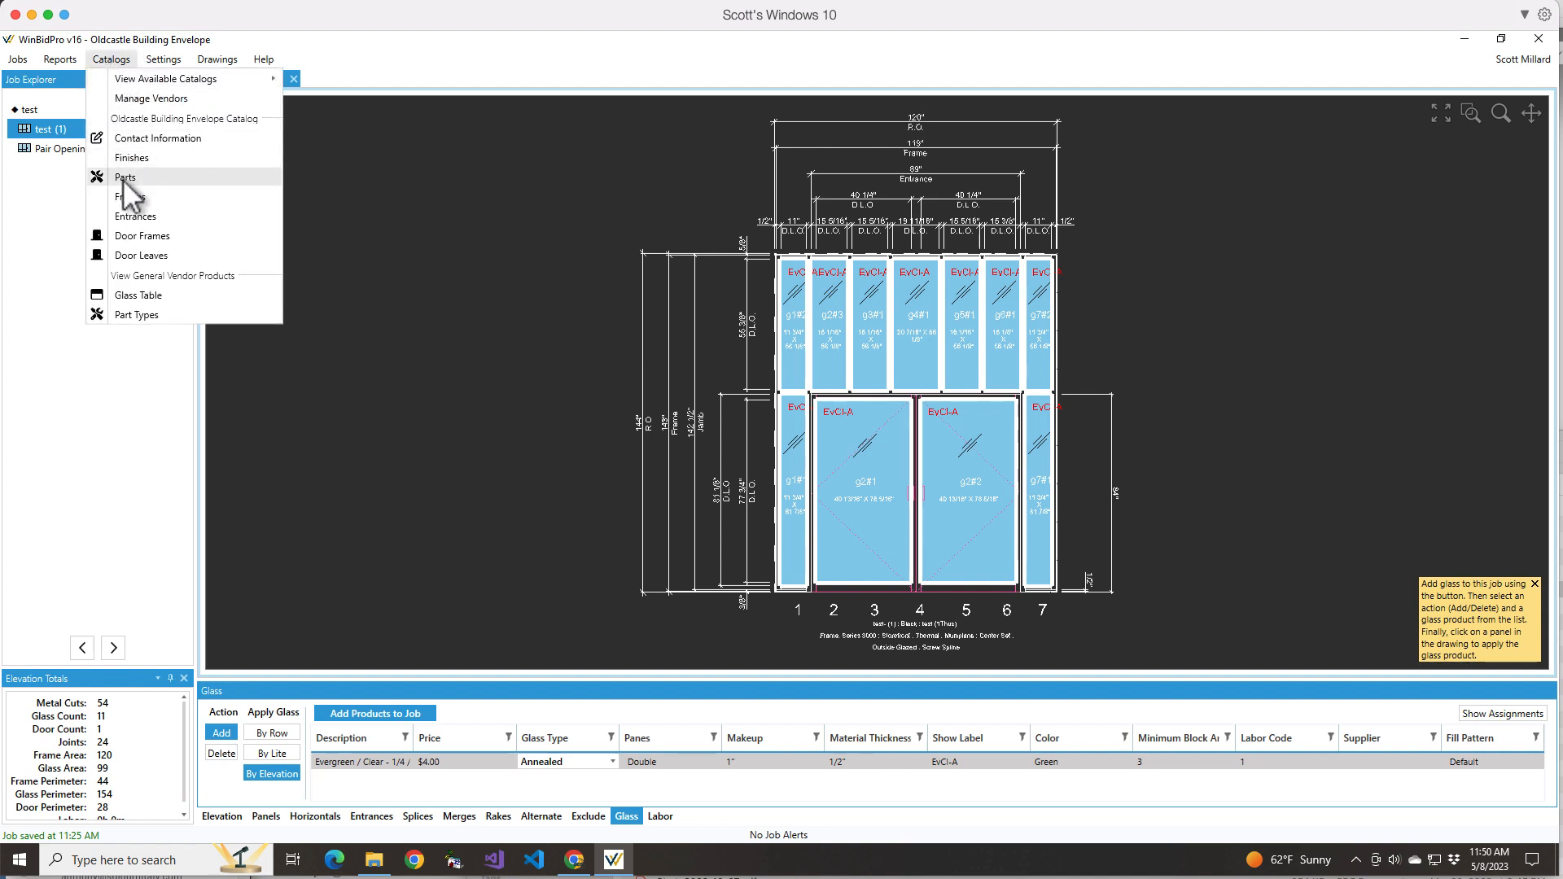
{"action": "left_click", "coordinate": [139, 295]}
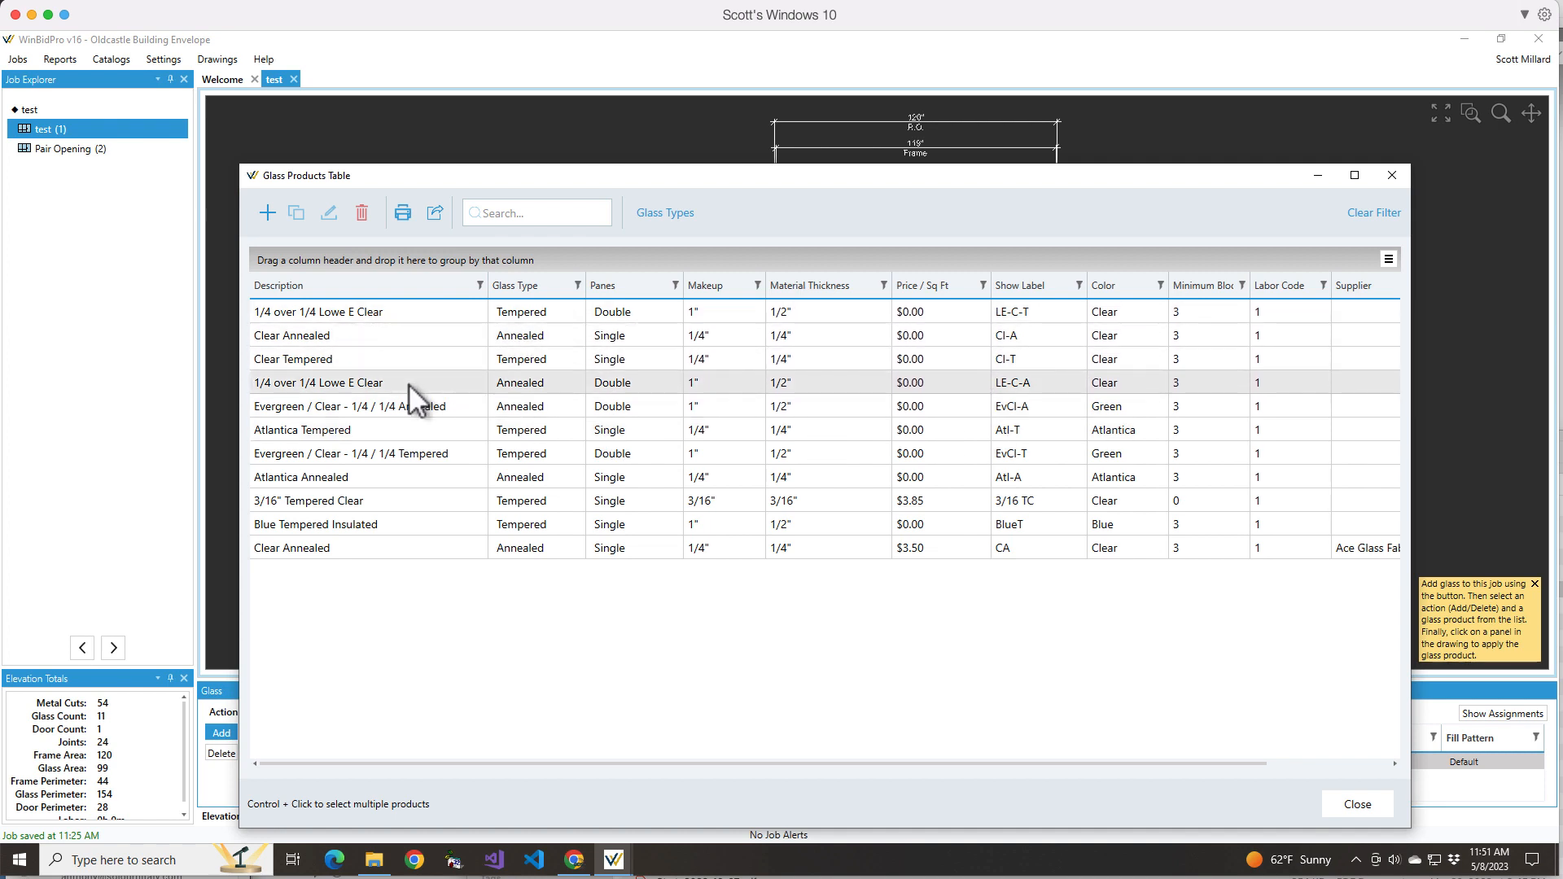
{"action": "left_click", "coordinate": [940, 360]}
{"action": "left_click", "coordinate": [915, 363]}
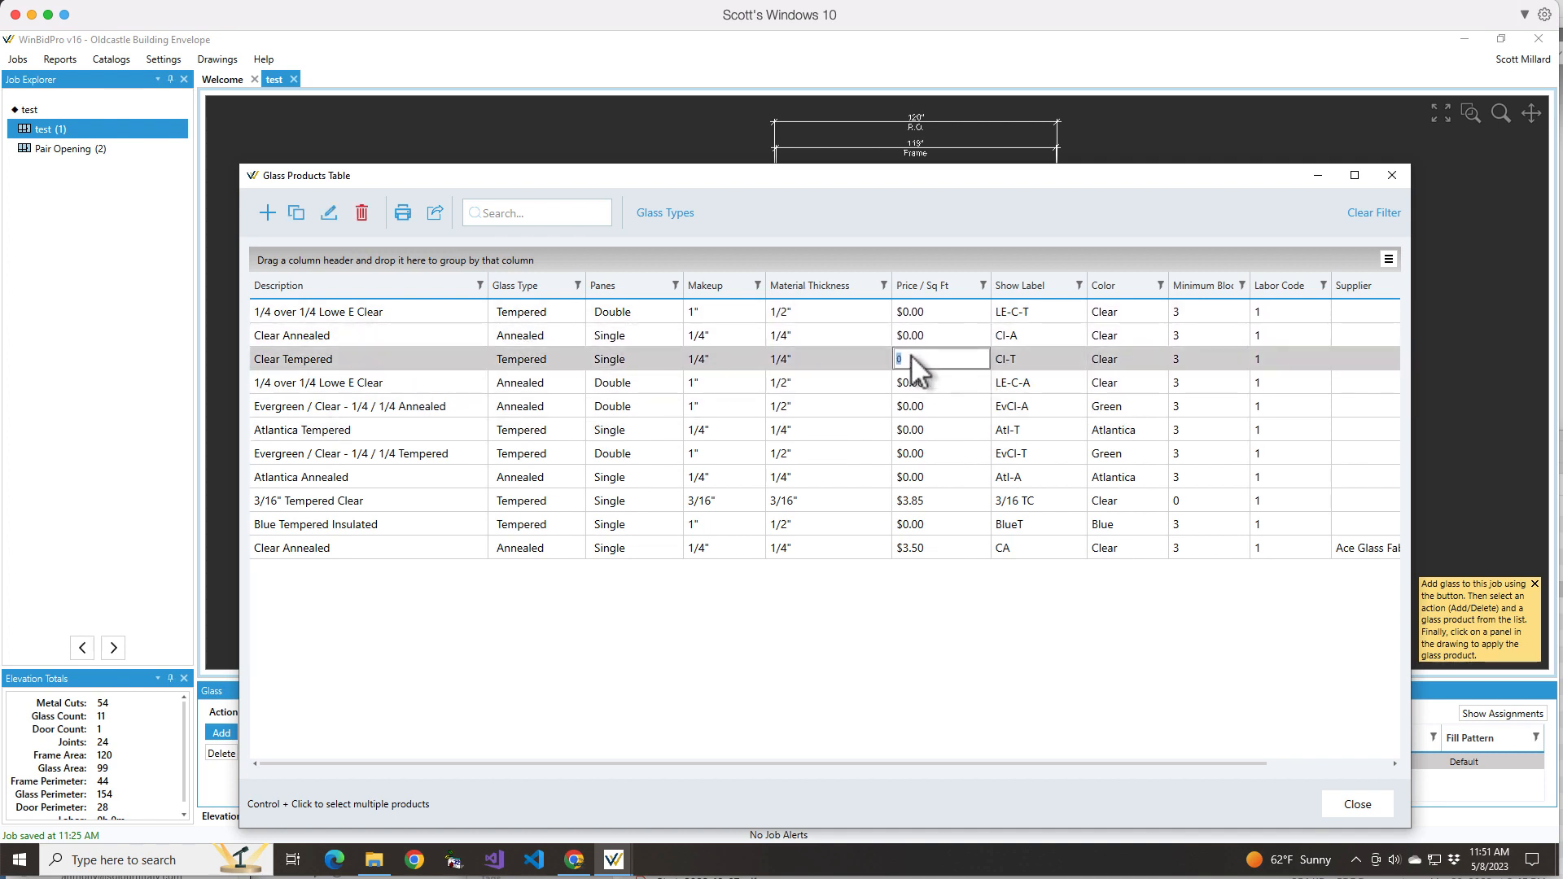
{"action": "left_click", "coordinate": [915, 336]}
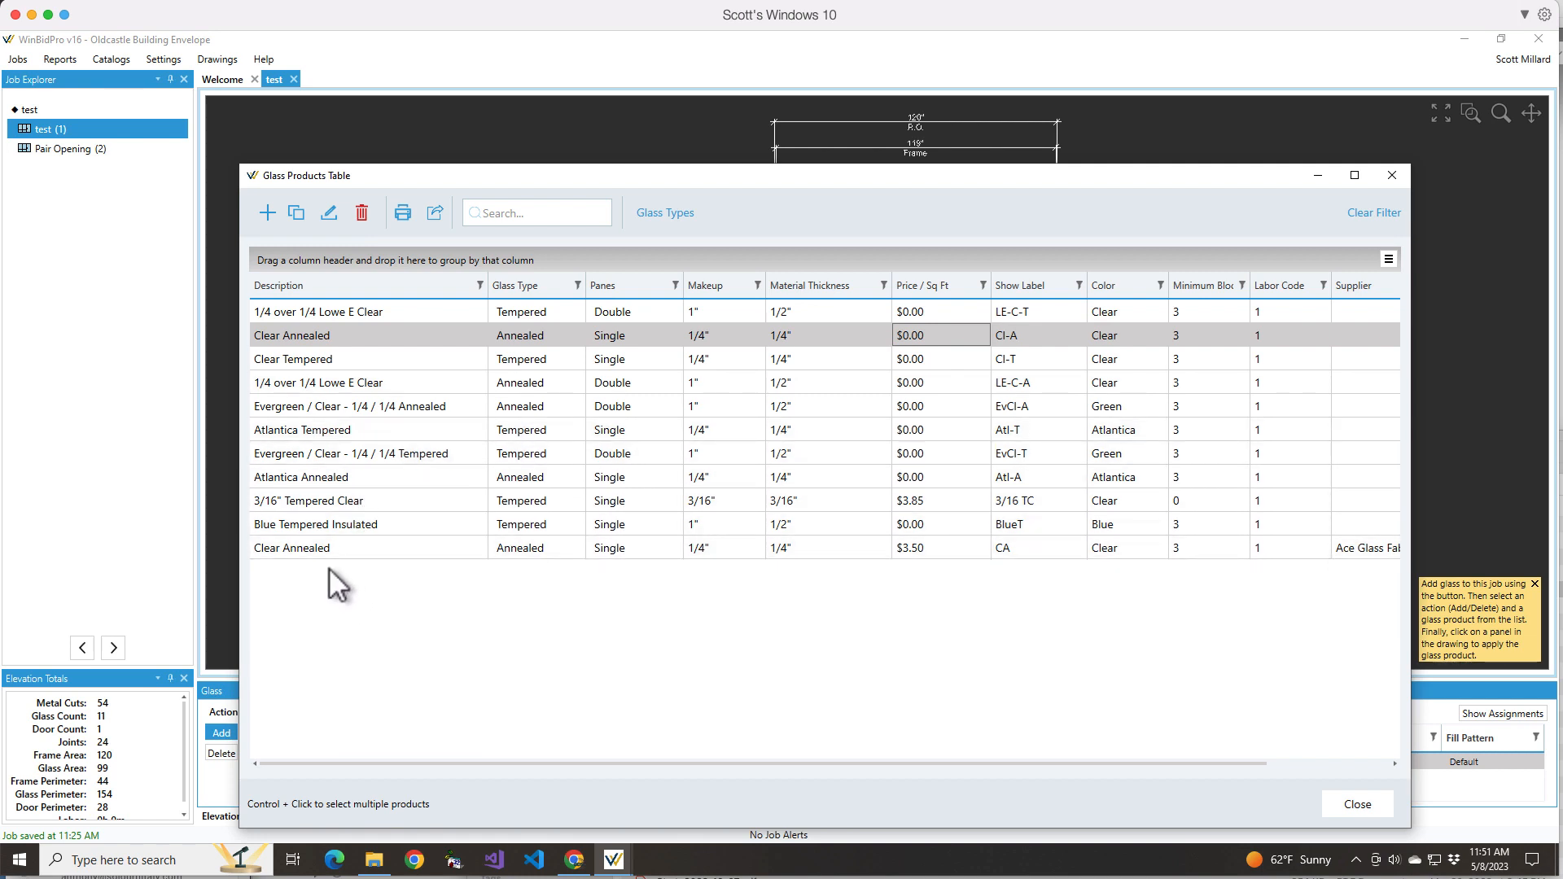
Add a new glass product with the description Clear Annealed.
{"action": "left_click", "coordinate": [268, 213]}
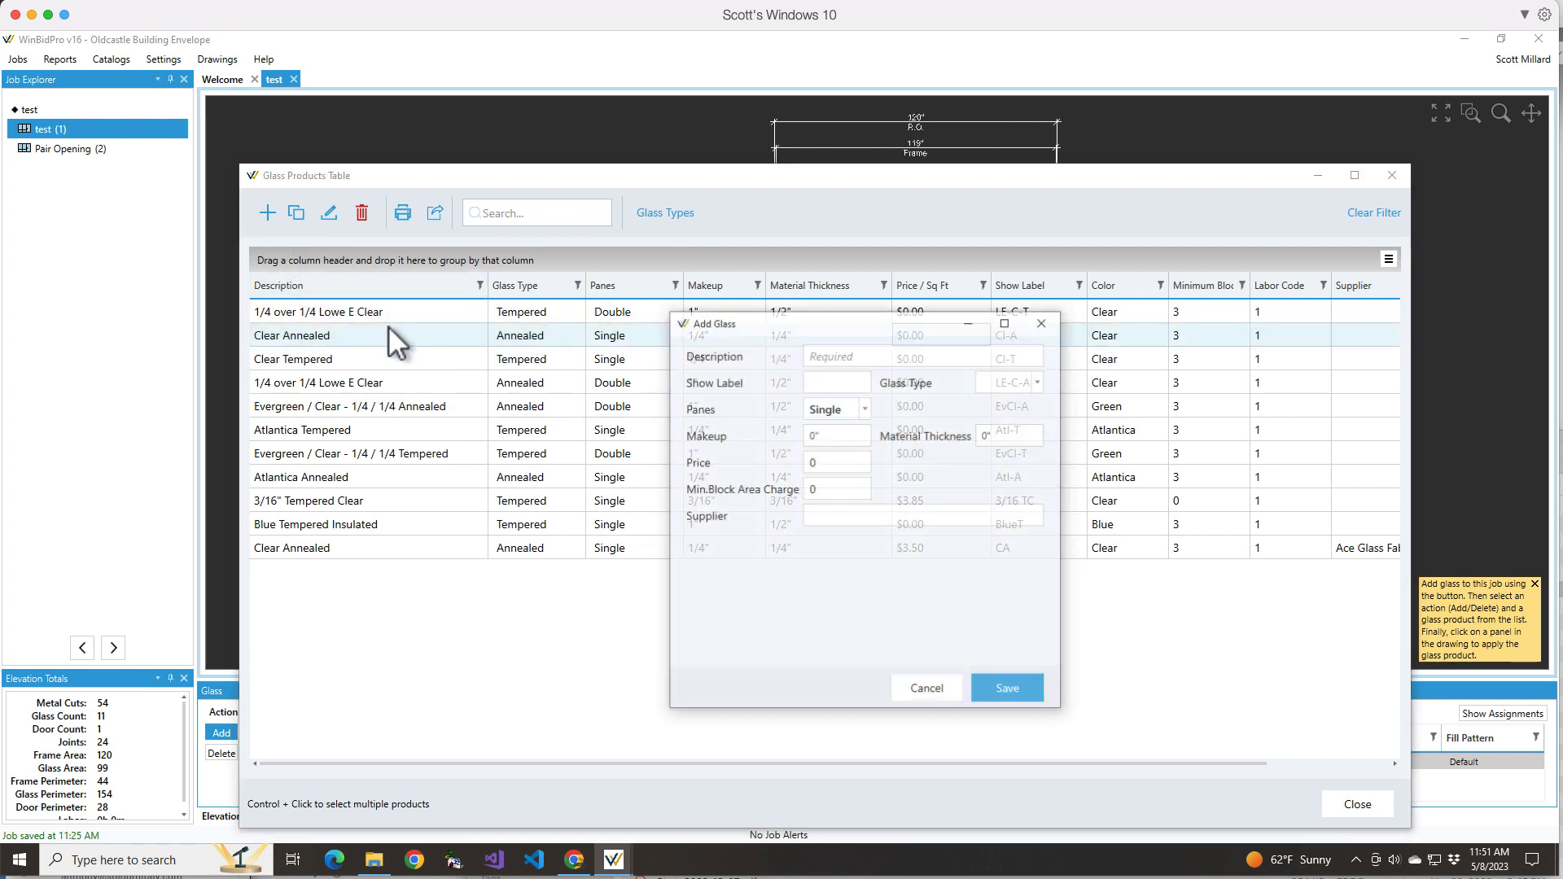
{"action": "left_click", "coordinate": [826, 354]}
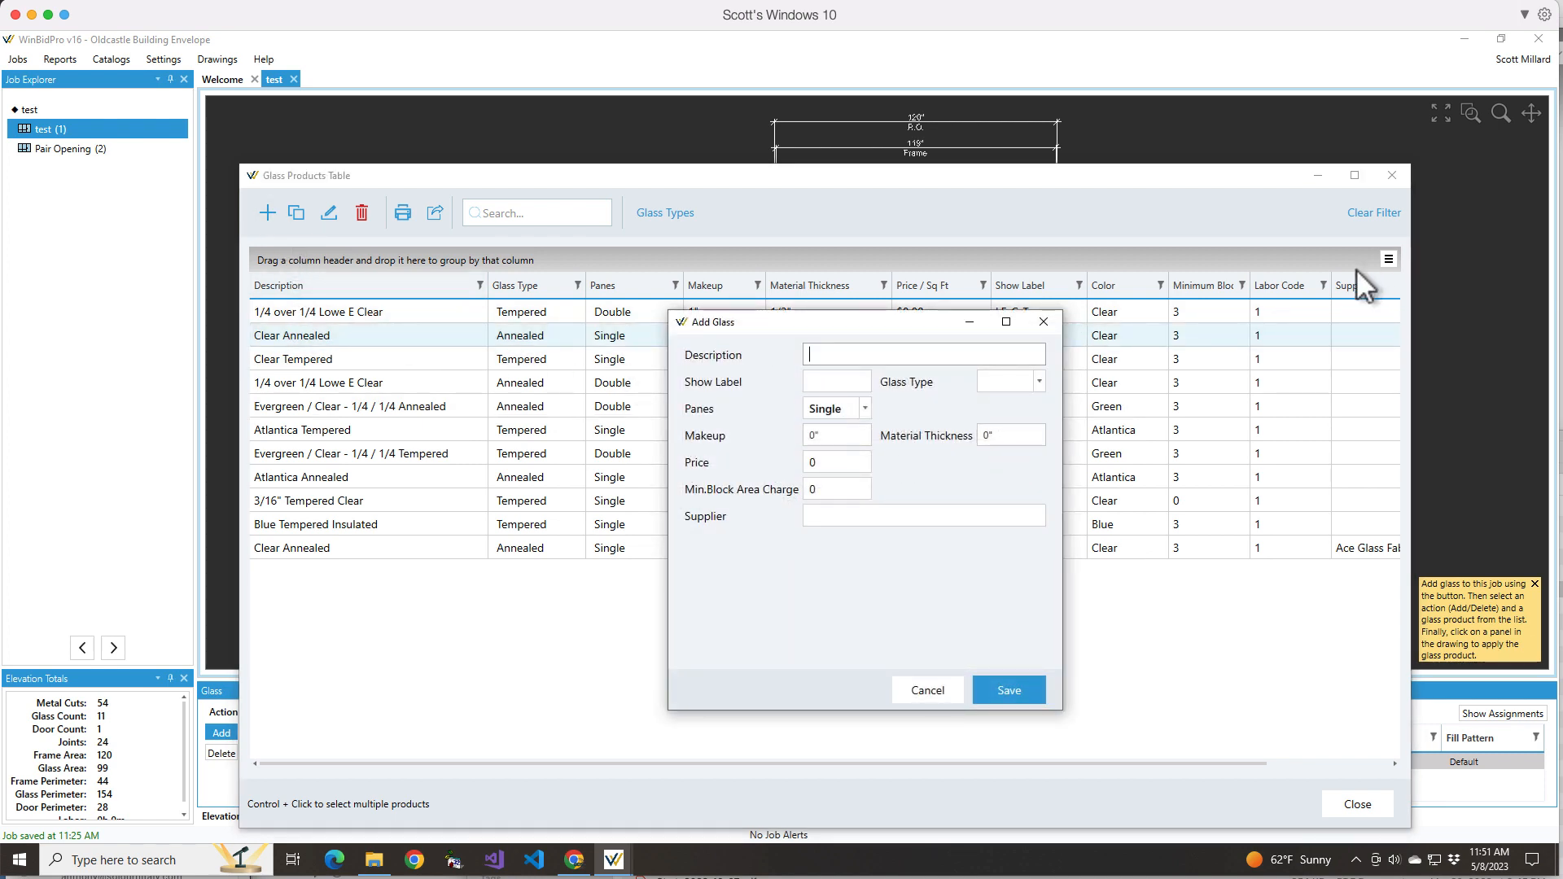
{"action": "type", "text": "Clear Annealed"}
Set the new glass's show label to CA and its glass type to Annealed.
{"action": "left_click", "coordinate": [838, 383]}
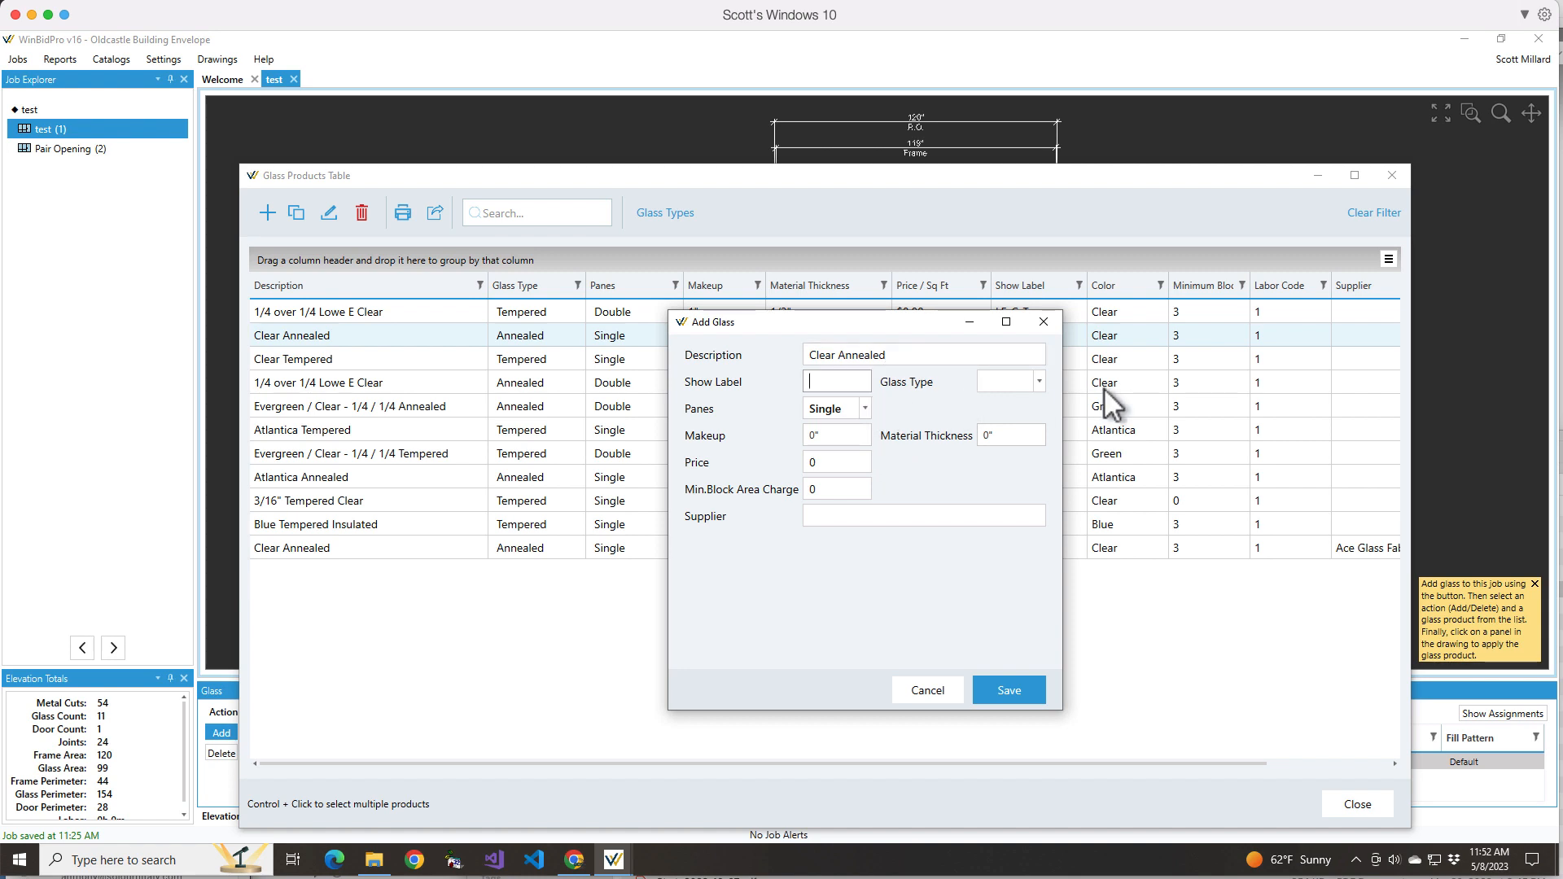
{"action": "type", "text": "CA"}
{"action": "left_click", "coordinate": [1038, 381]}
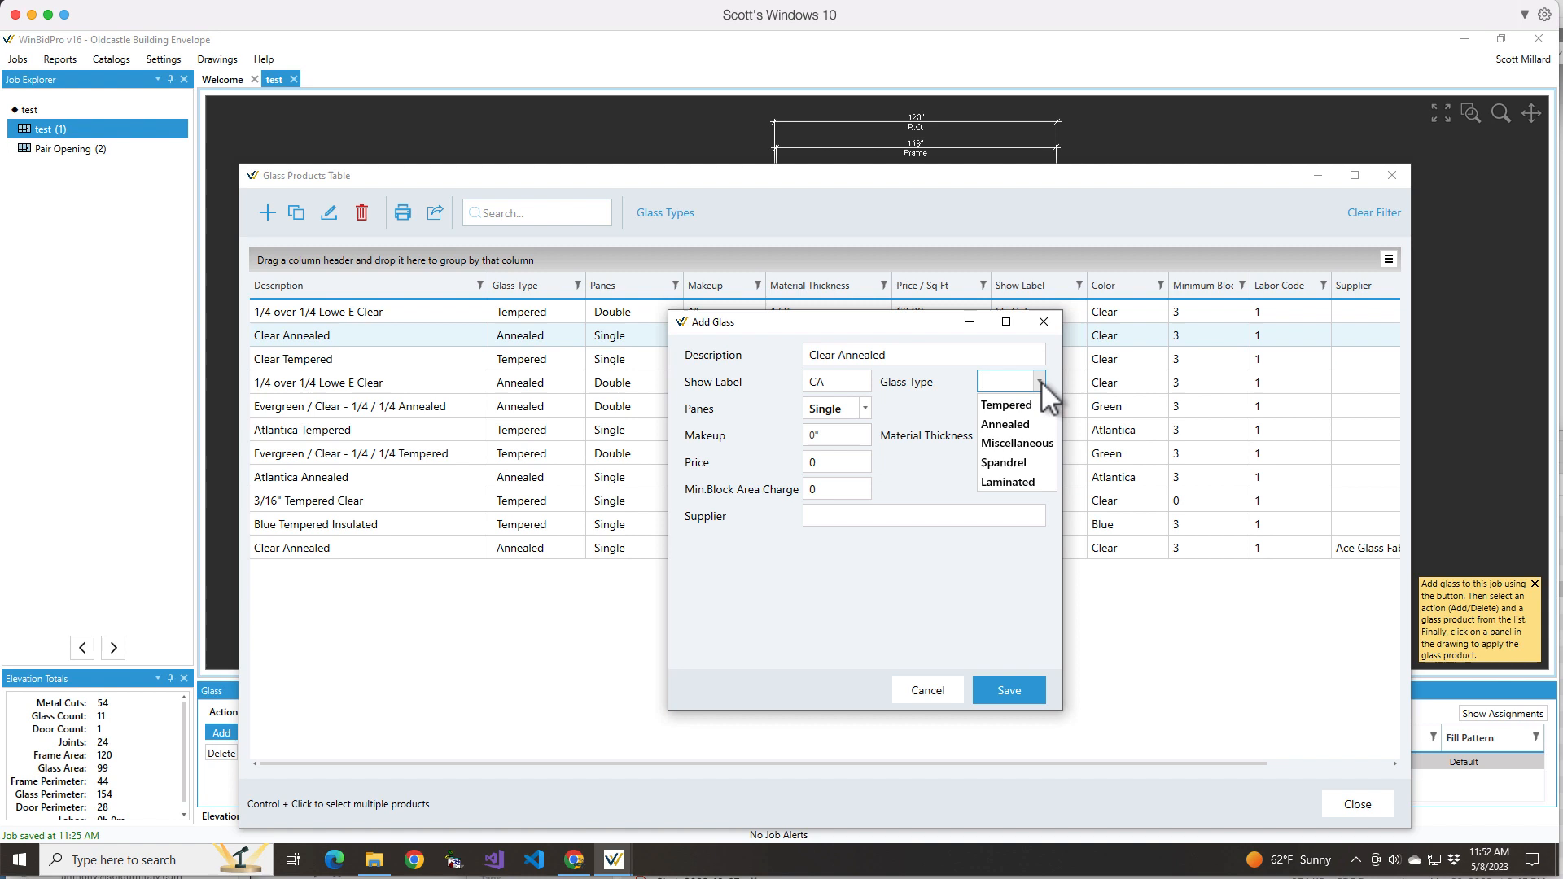
{"action": "left_click", "coordinate": [1000, 423]}
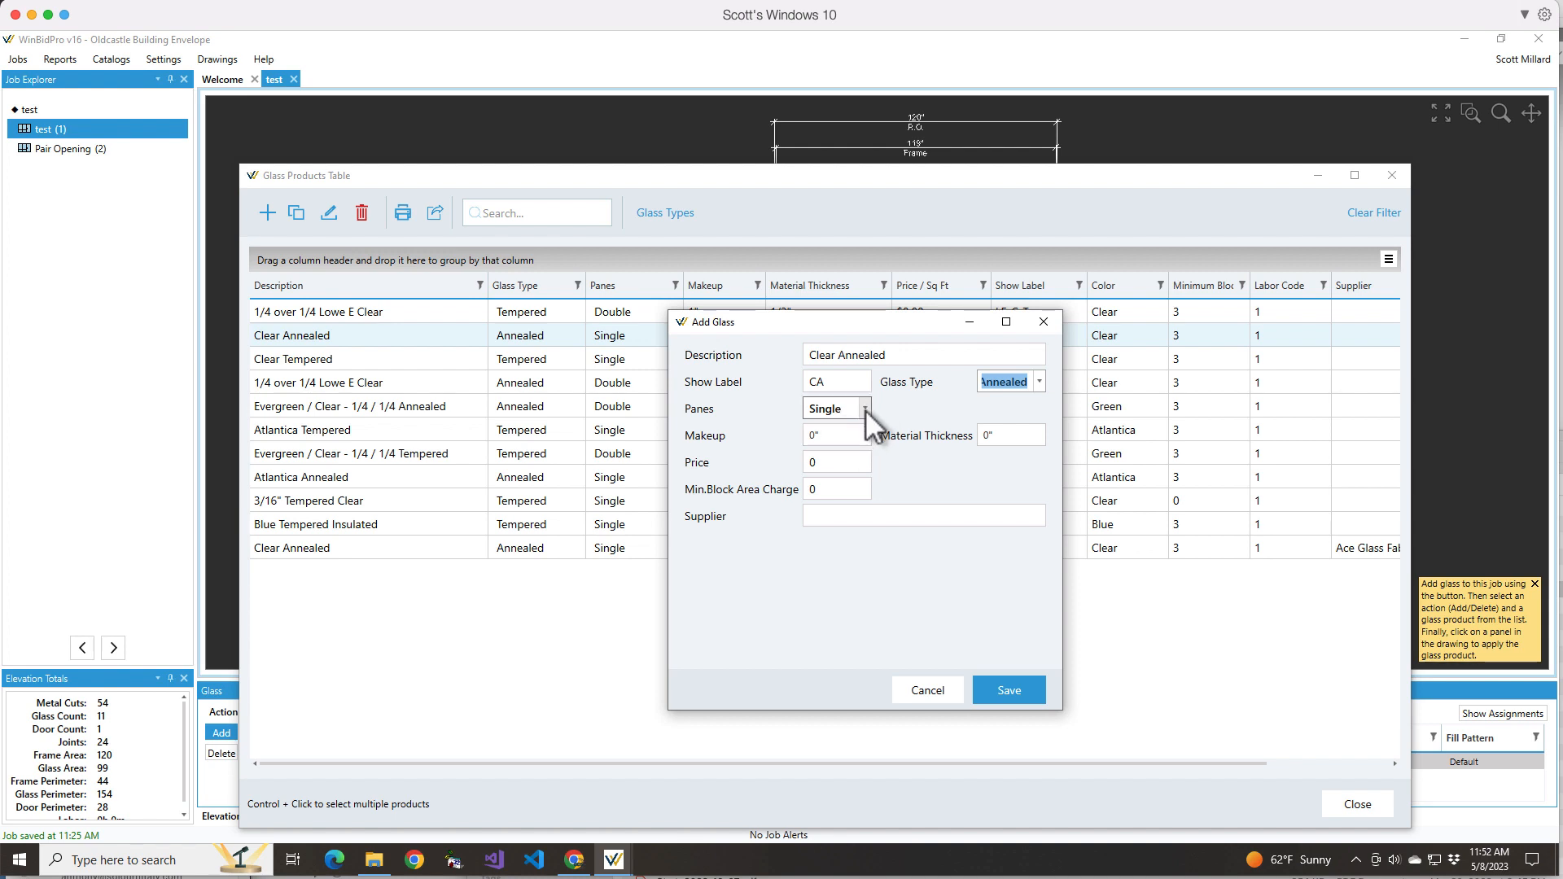
Set the number of panes for the new glass to Double.
{"action": "left_click", "coordinate": [831, 440]}
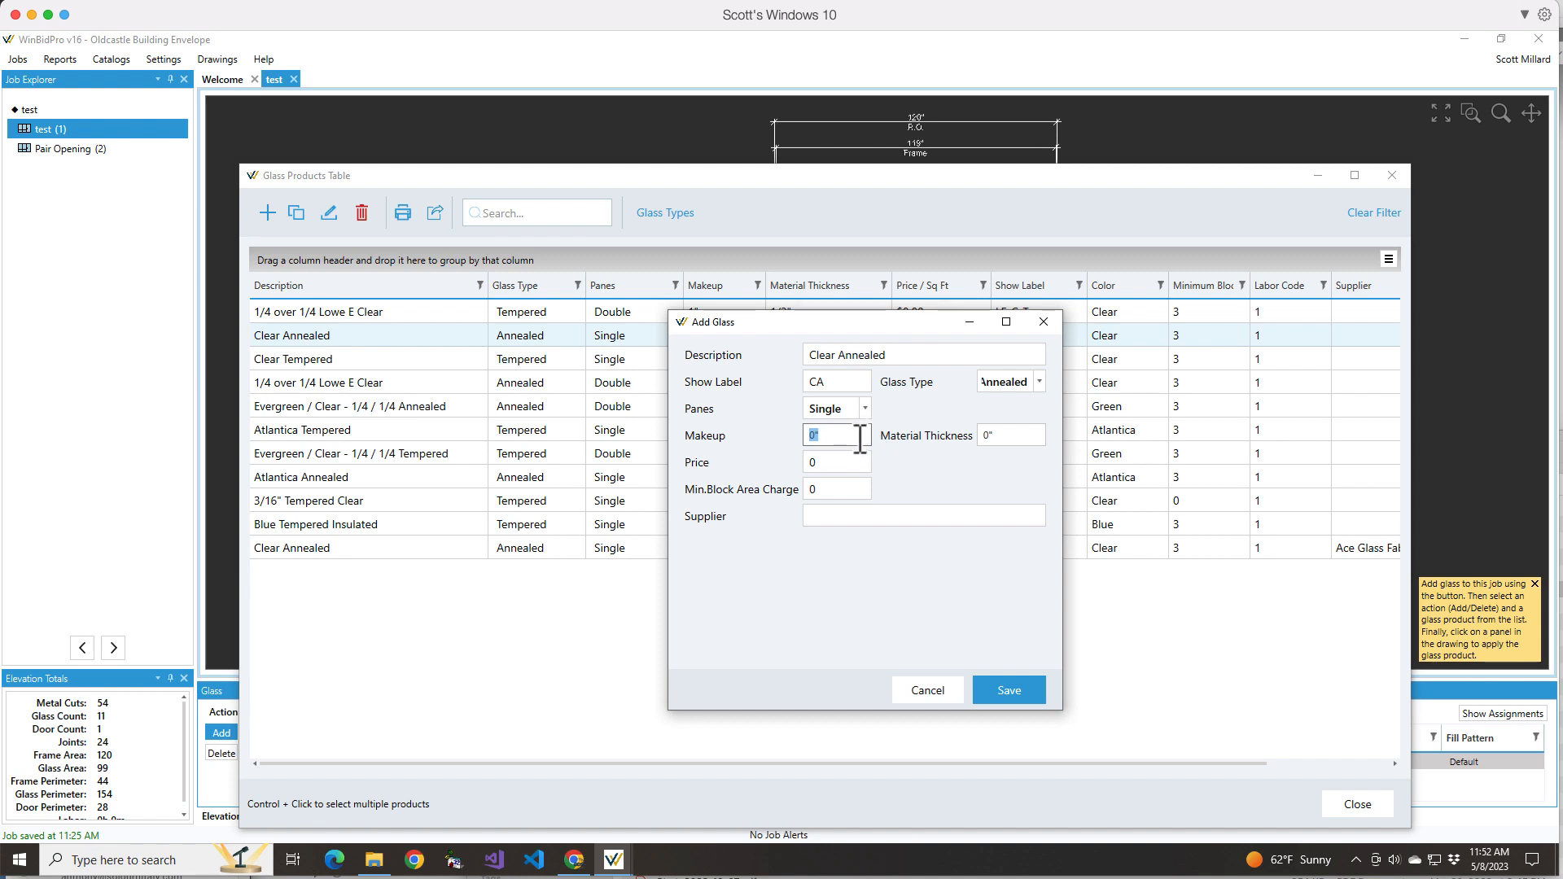
{"action": "left_click", "coordinate": [863, 409]}
{"action": "left_click", "coordinate": [828, 454]}
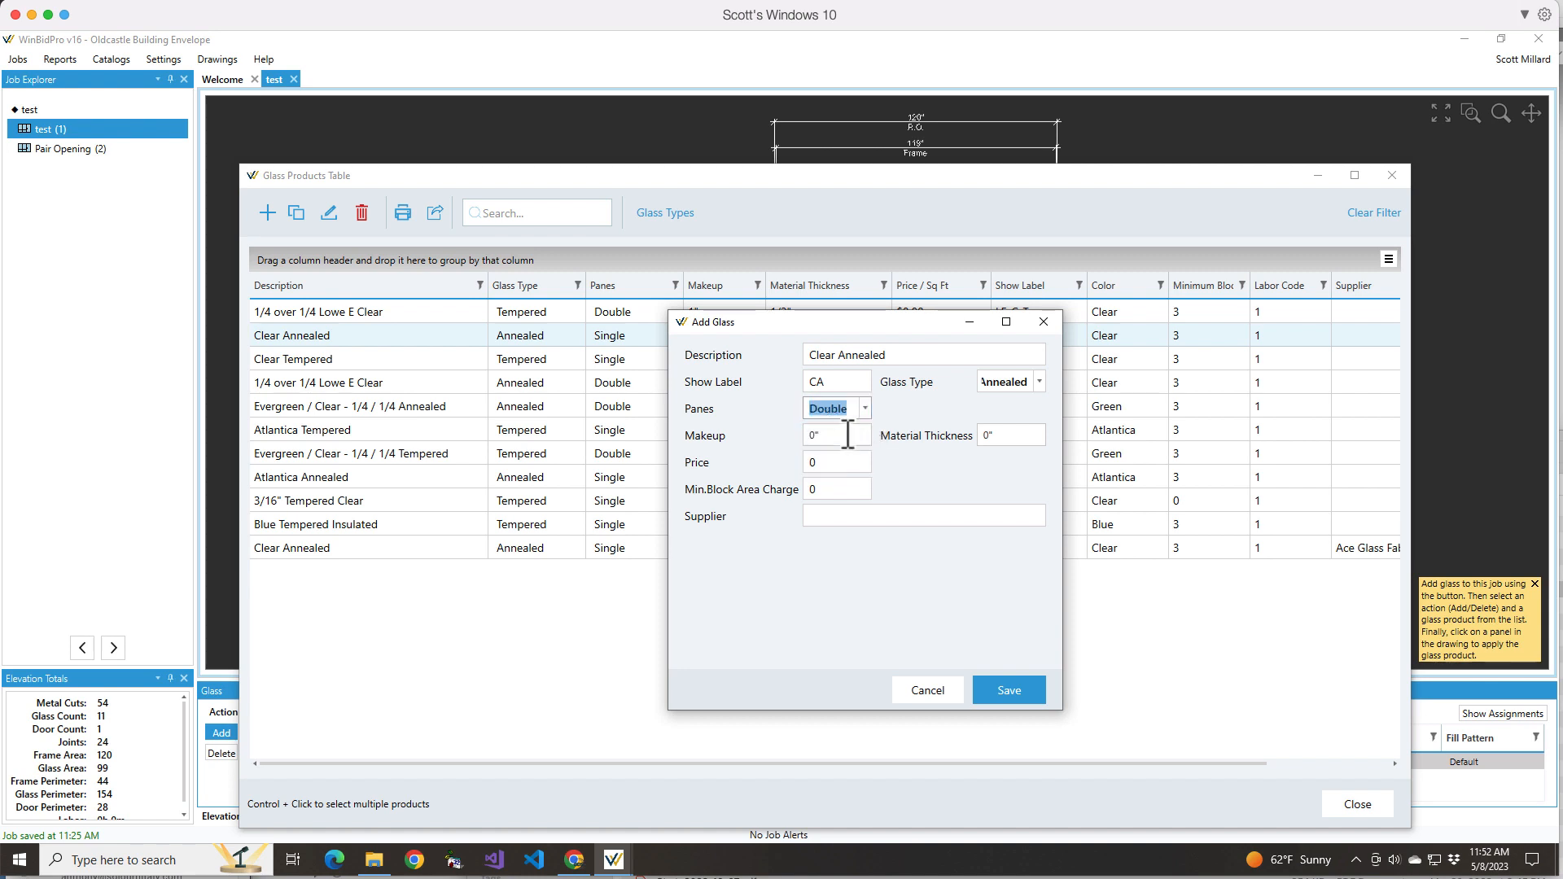
Set the makeup to 1" and the material thickness to 1/2".
{"action": "left_click", "coordinate": [847, 433]}
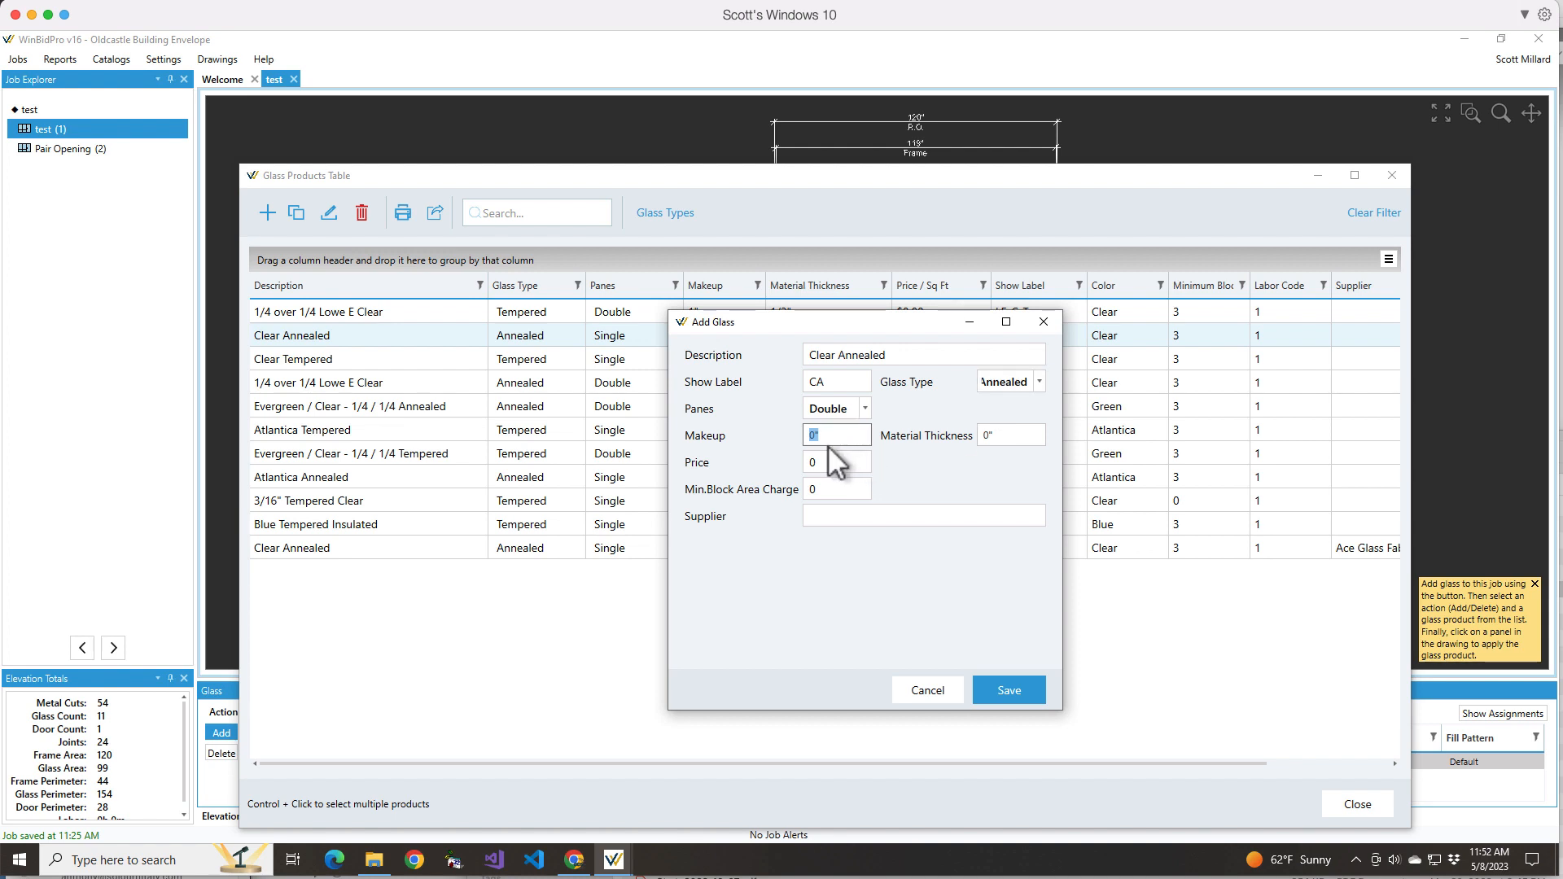
{"action": "type", "text": "1"}
{"action": "left_click", "coordinate": [1009, 435]}
{"action": "type", "text": "."}
{"action": "type", "text": "1/2\""}
{"action": "key", "text": "Tab"}
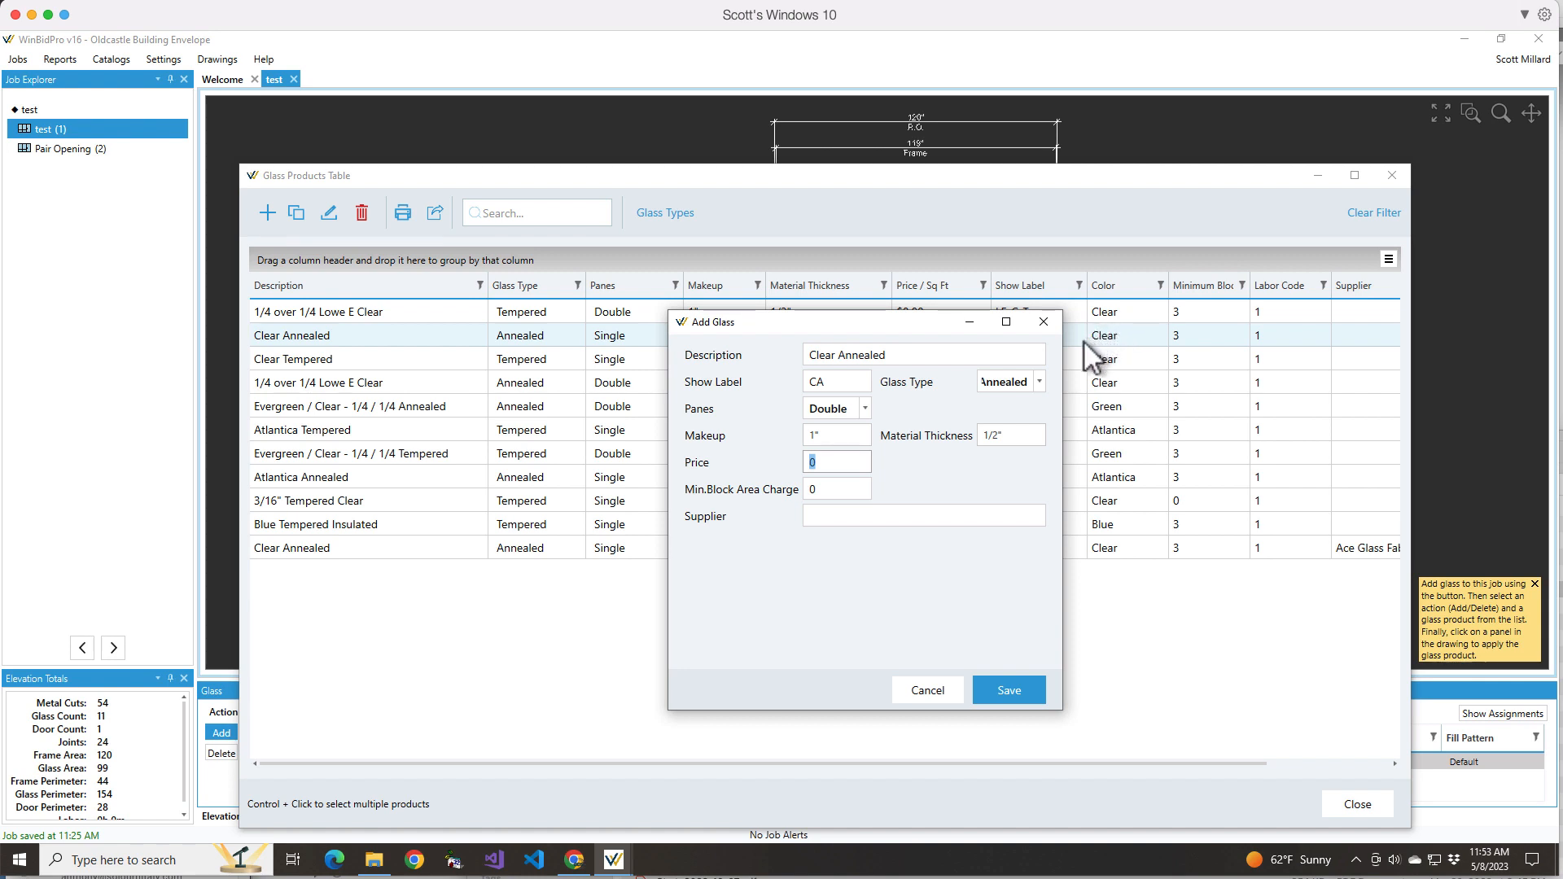
Set the price to 4.00 and the minimum block area charge to 3.
{"action": "mouse_move", "coordinate": [935, 438]}
{"action": "left_click", "coordinate": [839, 460]}
{"action": "key", "text": "BackSpace"}
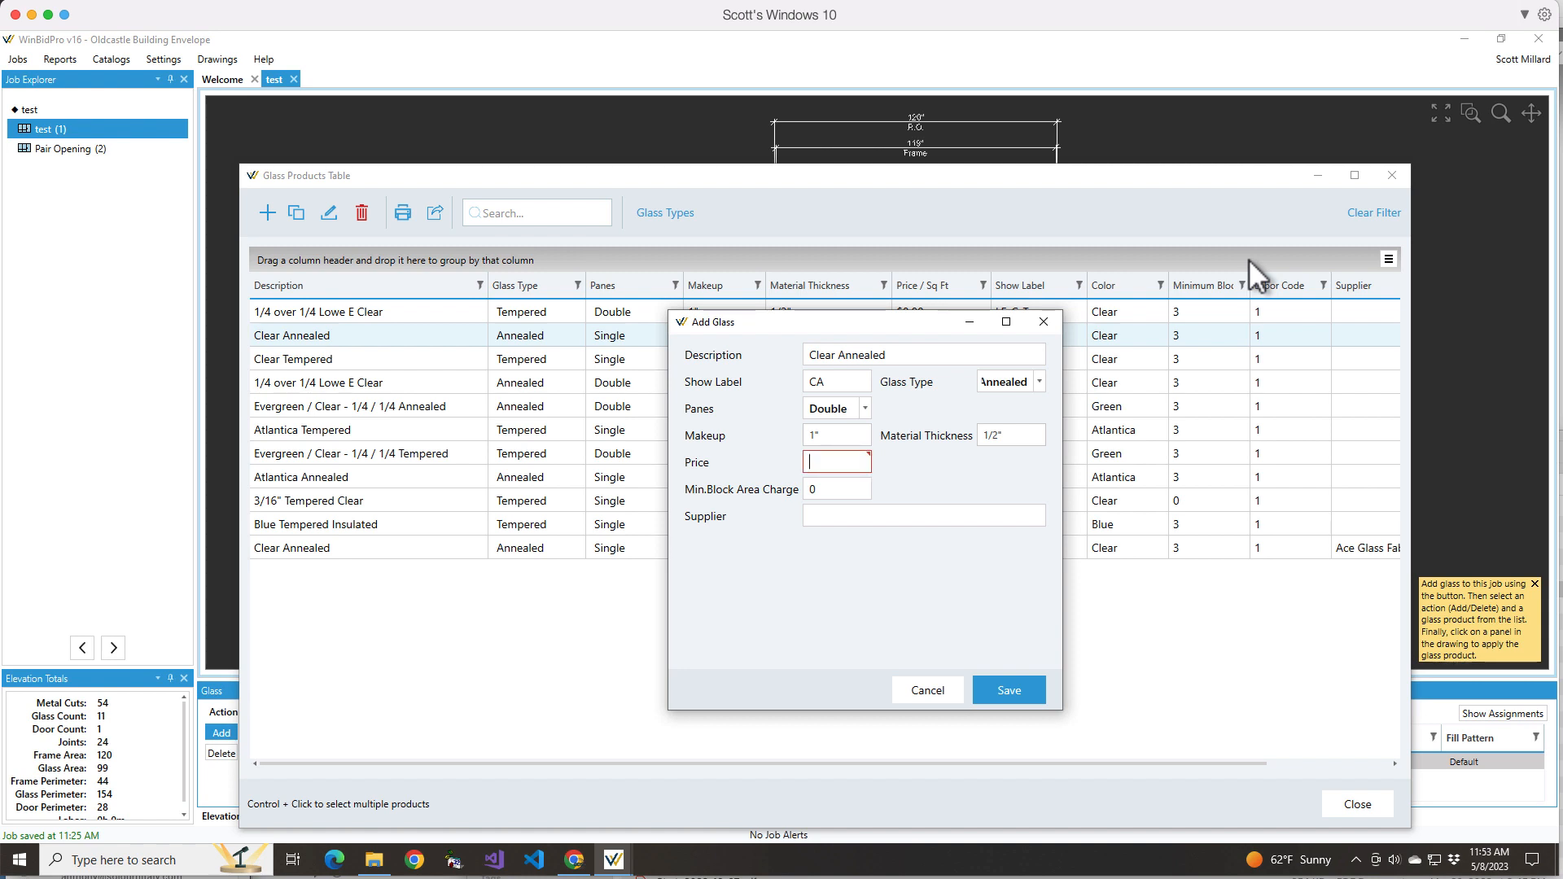
{"action": "type", "text": "4"}
{"action": "key", "text": "Tab"}
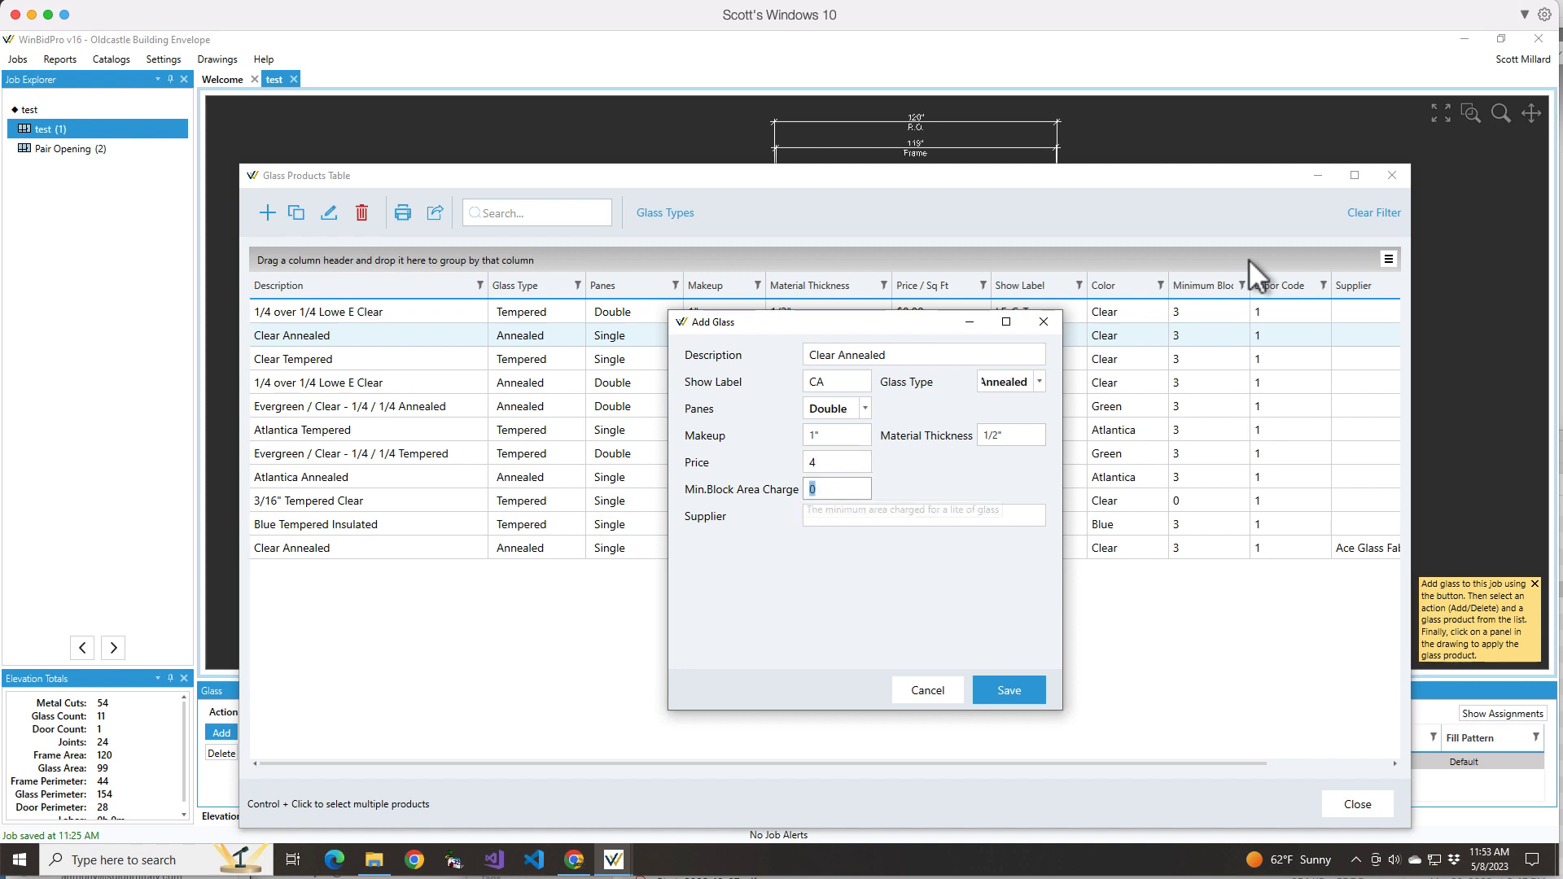
{"action": "double_click", "coordinate": [845, 461]}
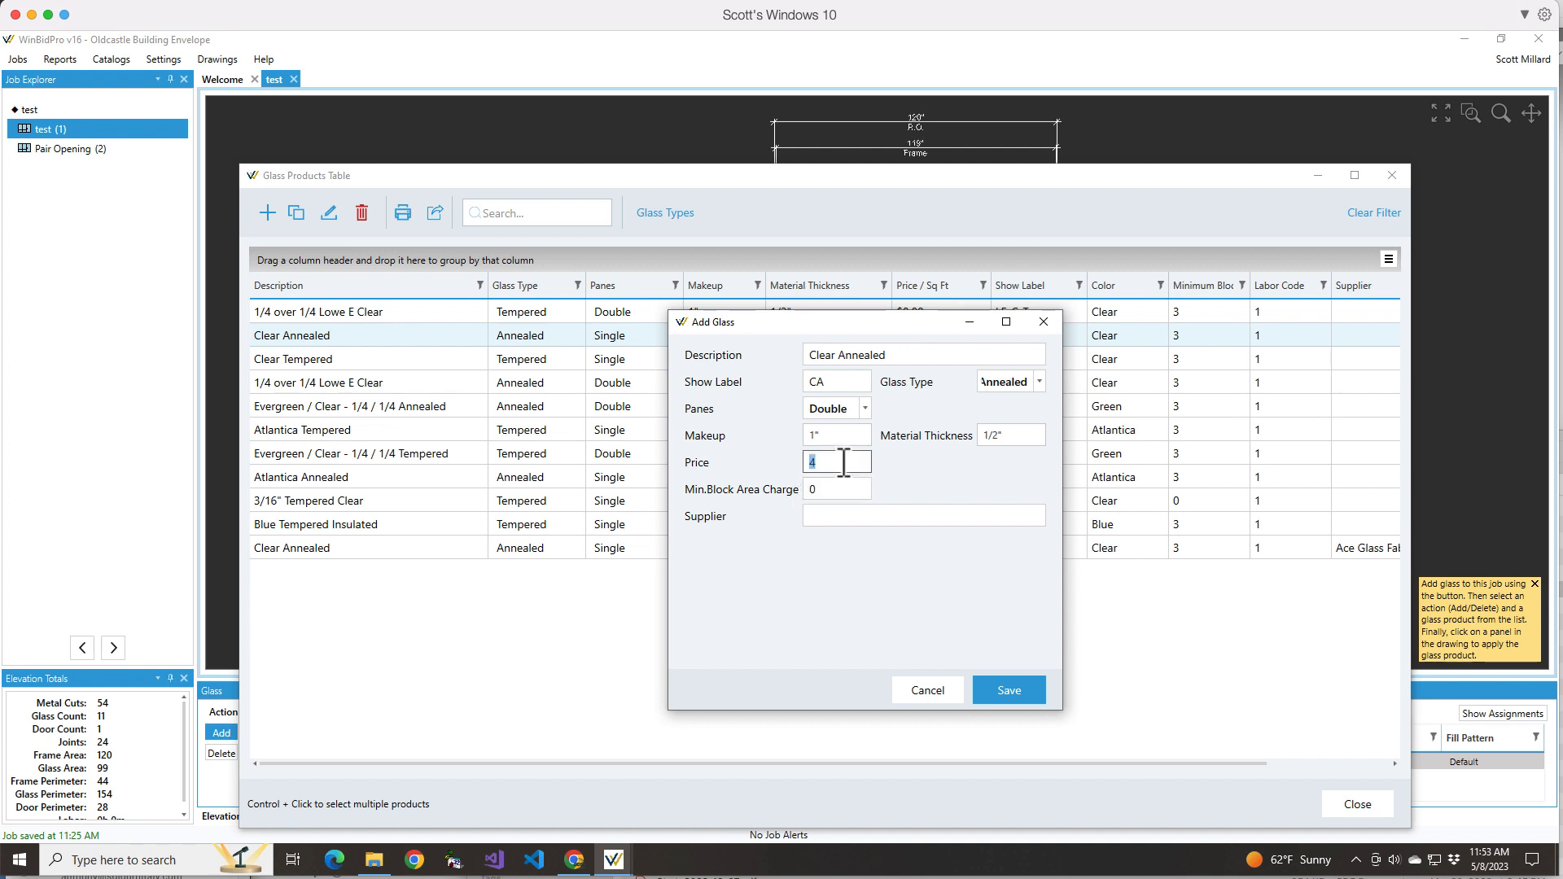
{"action": "type", "text": "4"}
{"action": "type", "text": "000"}
{"action": "key", "text": "BackSpace"}
{"action": "left_click", "coordinate": [834, 488]}
{"action": "type", "text": "3"}
Enter Ace Glass as the supplier and save the new glass product.
{"action": "left_click", "coordinate": [824, 521]}
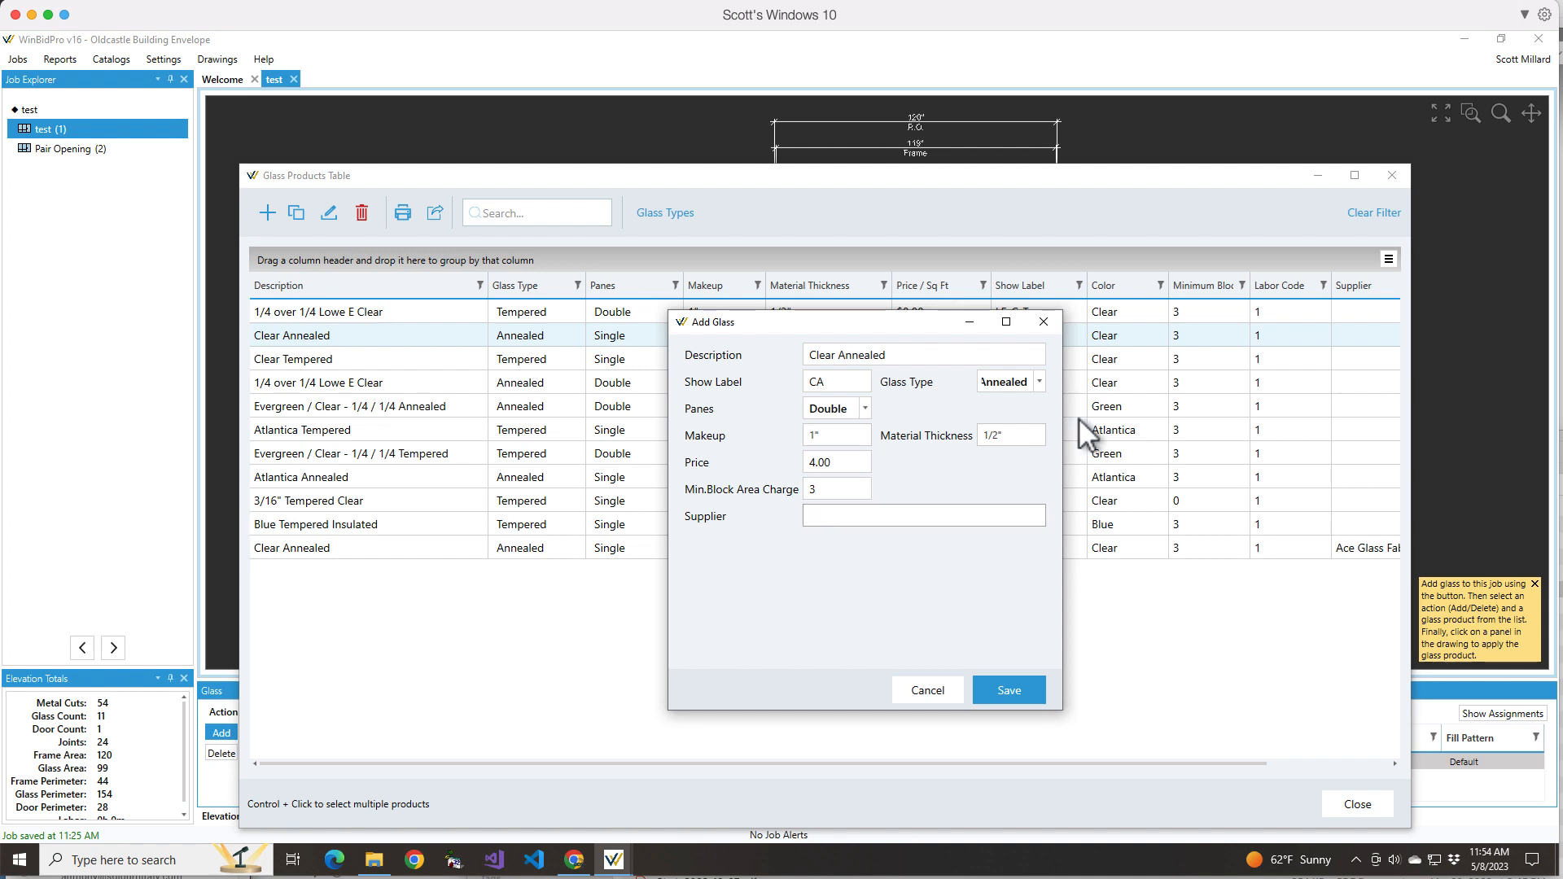
{"action": "type", "text": "Ace Glass"}
{"action": "left_click", "coordinate": [1005, 687]}
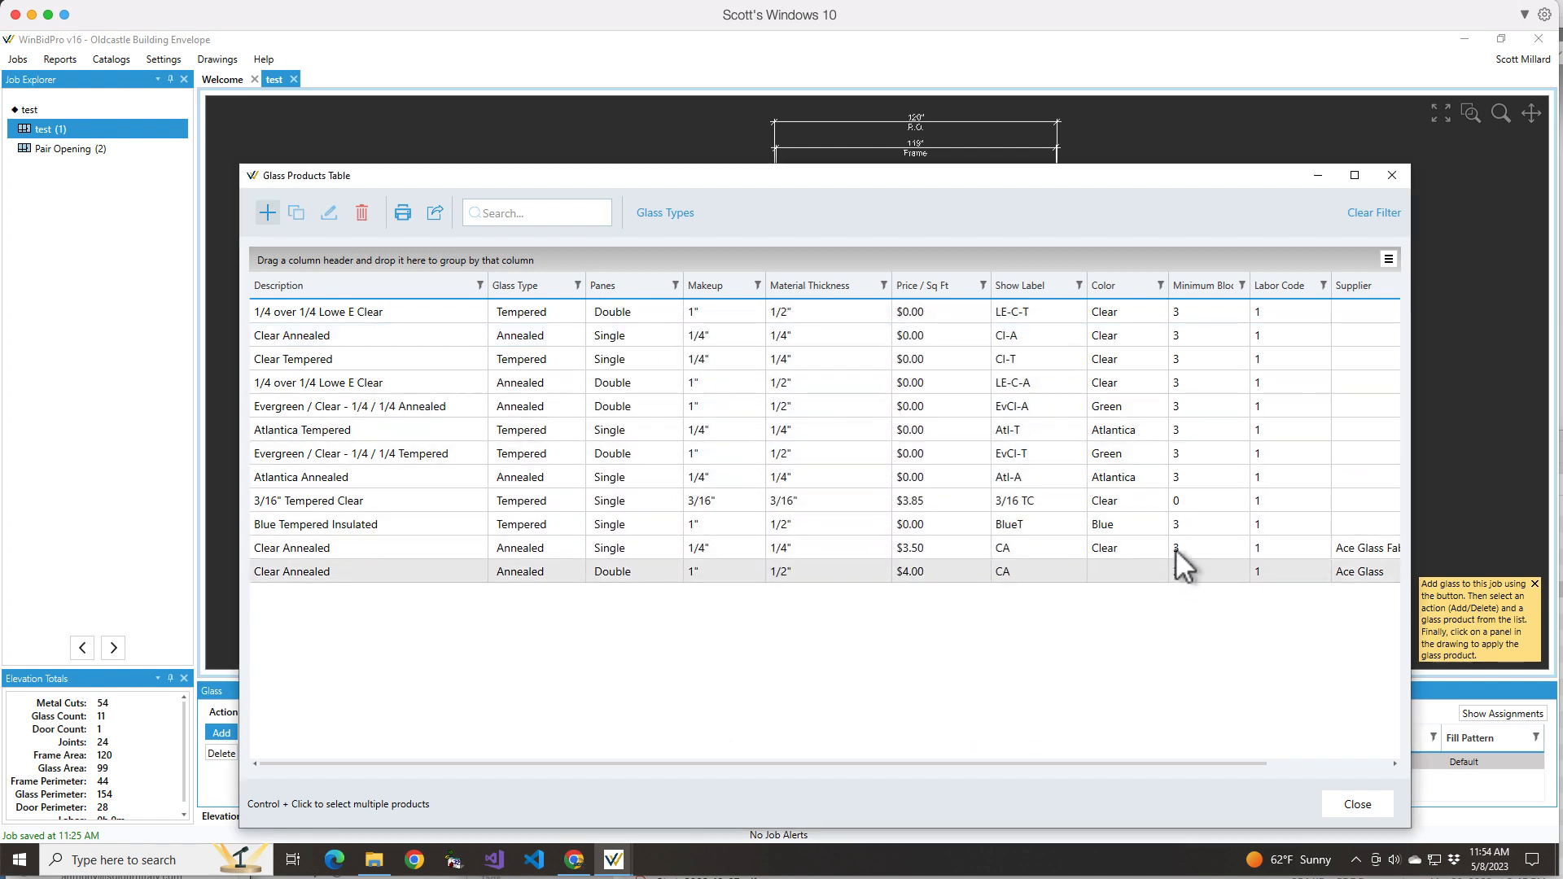
Set the color of the new Clear Annealed double-pane row to Clear.
{"action": "left_click", "coordinate": [1122, 569]}
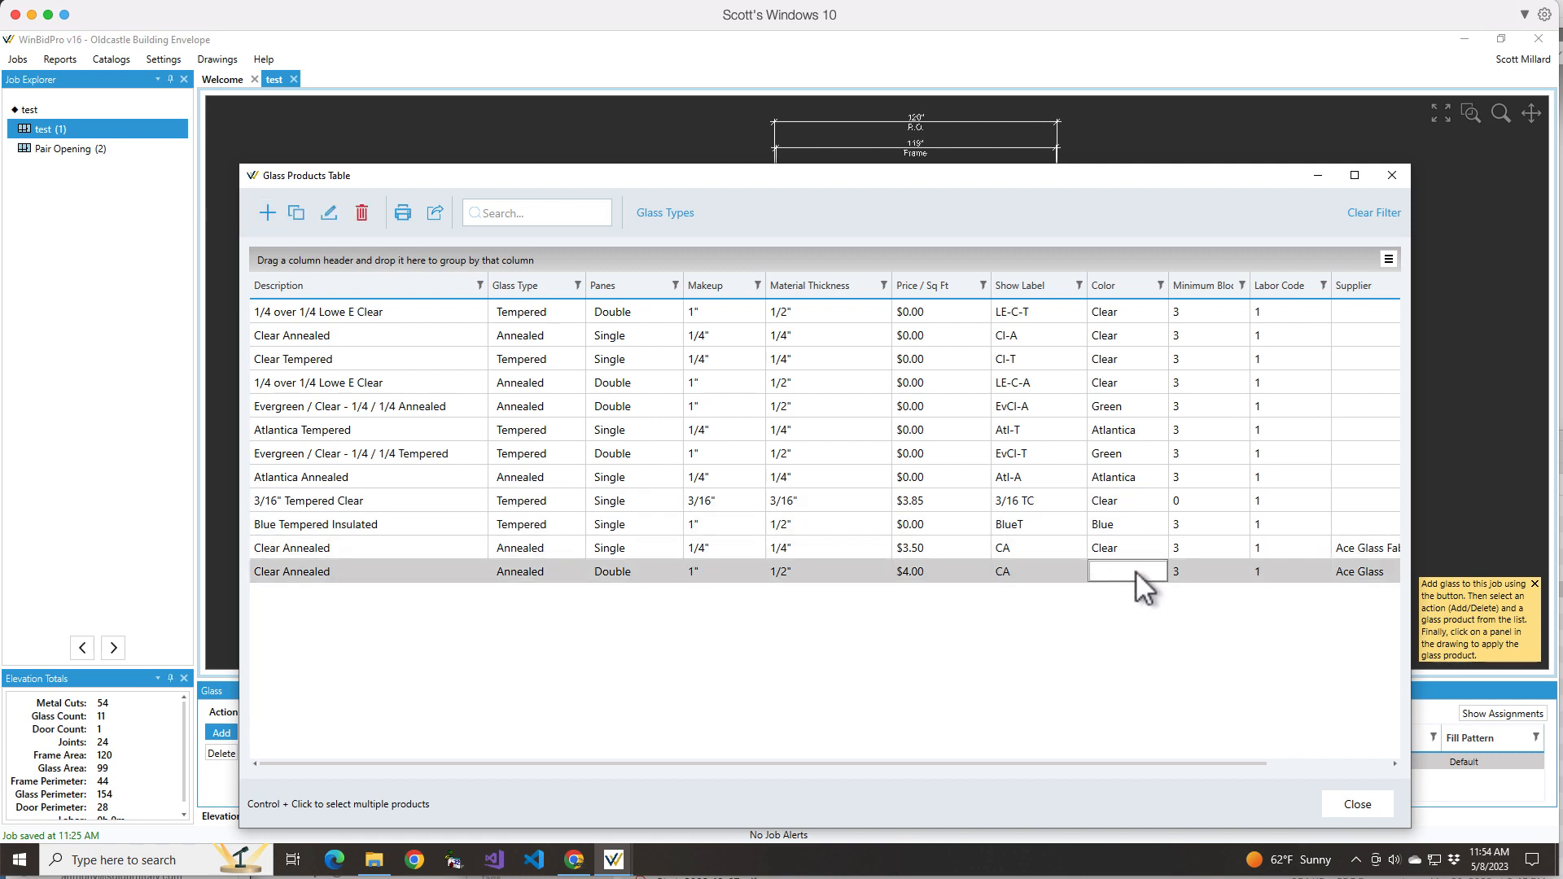
{"action": "type", "text": "Clear"}
{"action": "left_click", "coordinate": [1130, 554]}
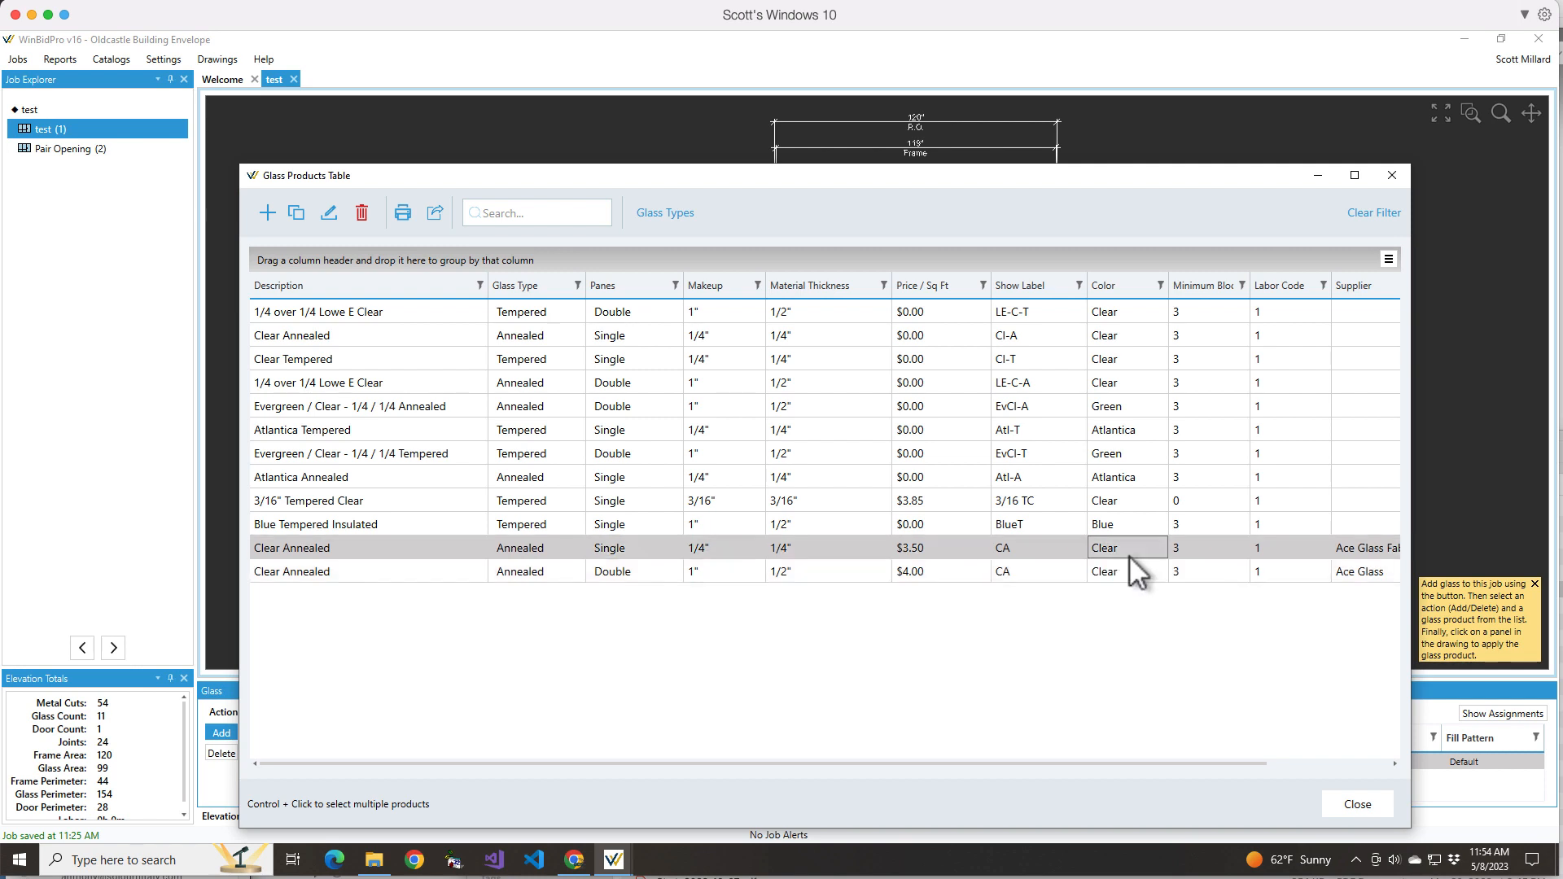
Sort the glass table by Panes, then by Glass Type ascending and descending.
{"action": "left_click", "coordinate": [643, 285]}
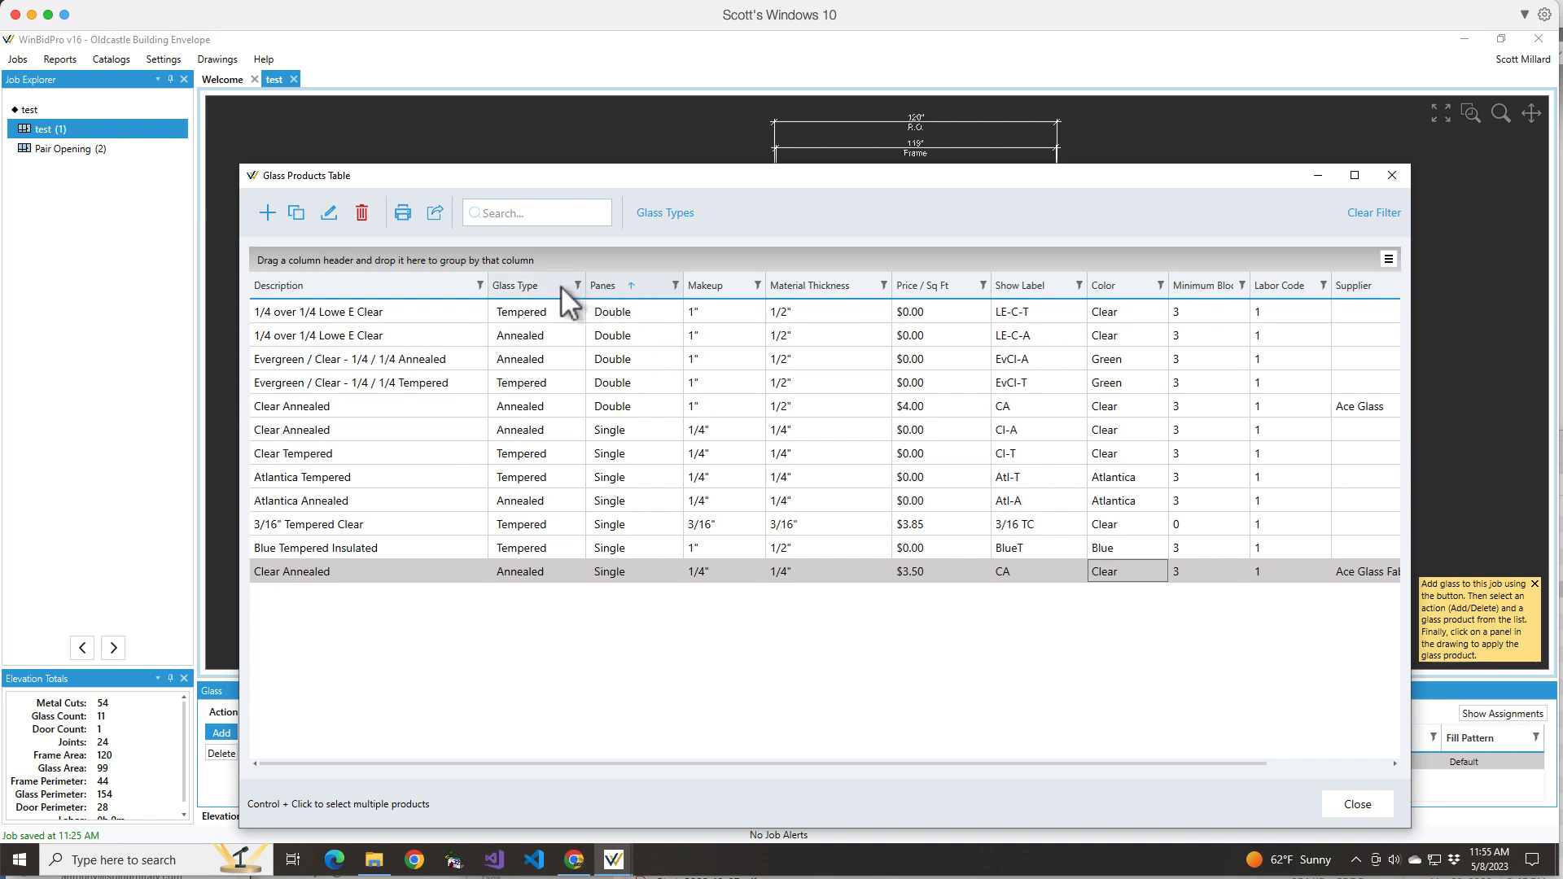
{"action": "left_click", "coordinate": [535, 291]}
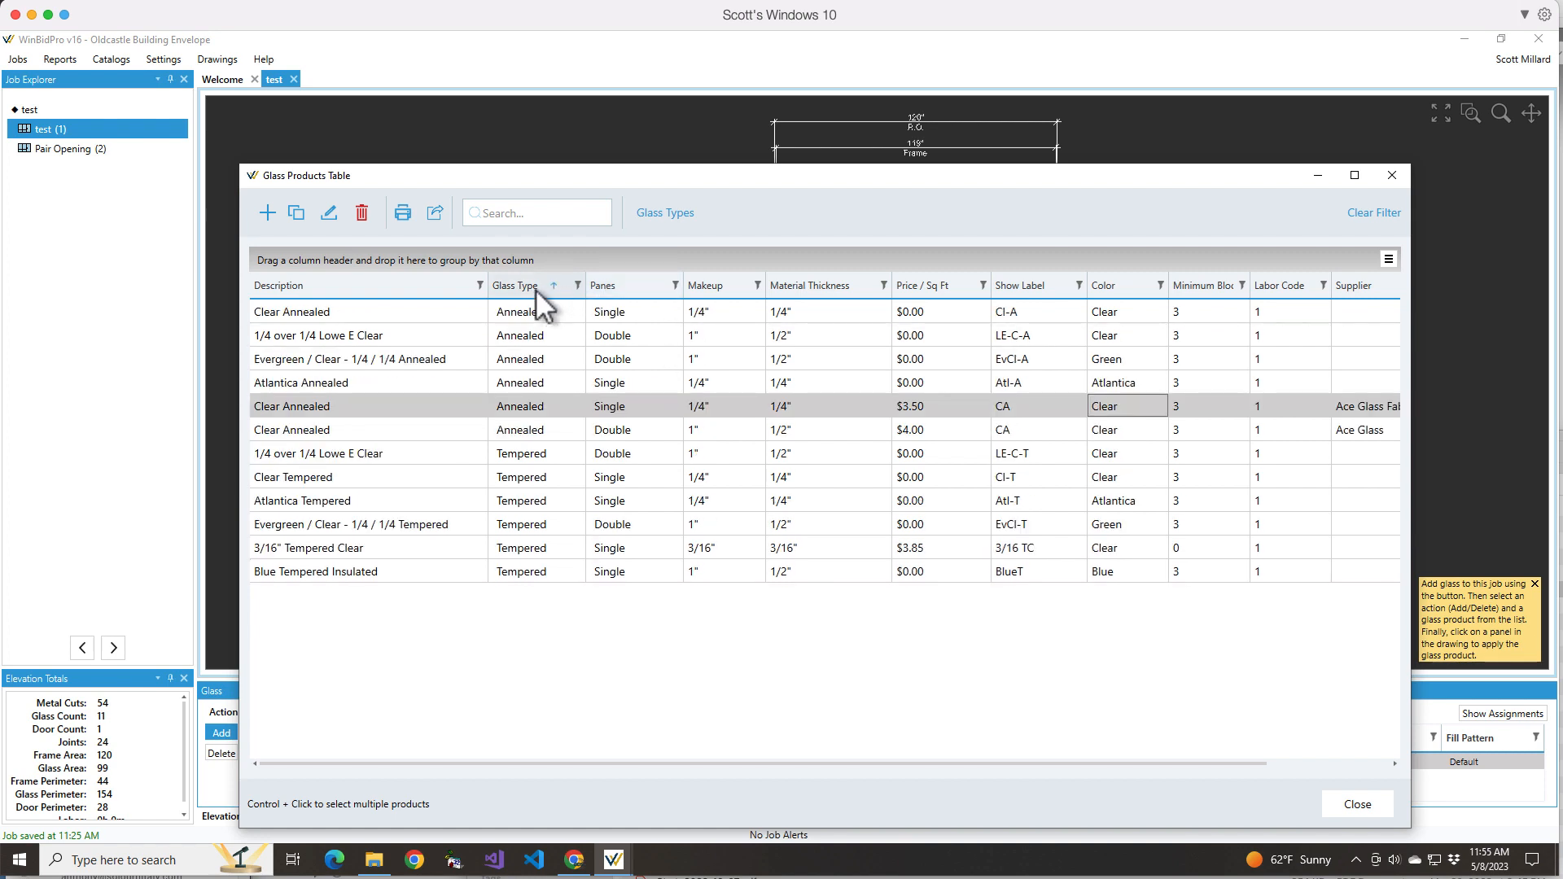
{"action": "left_click", "coordinate": [536, 290]}
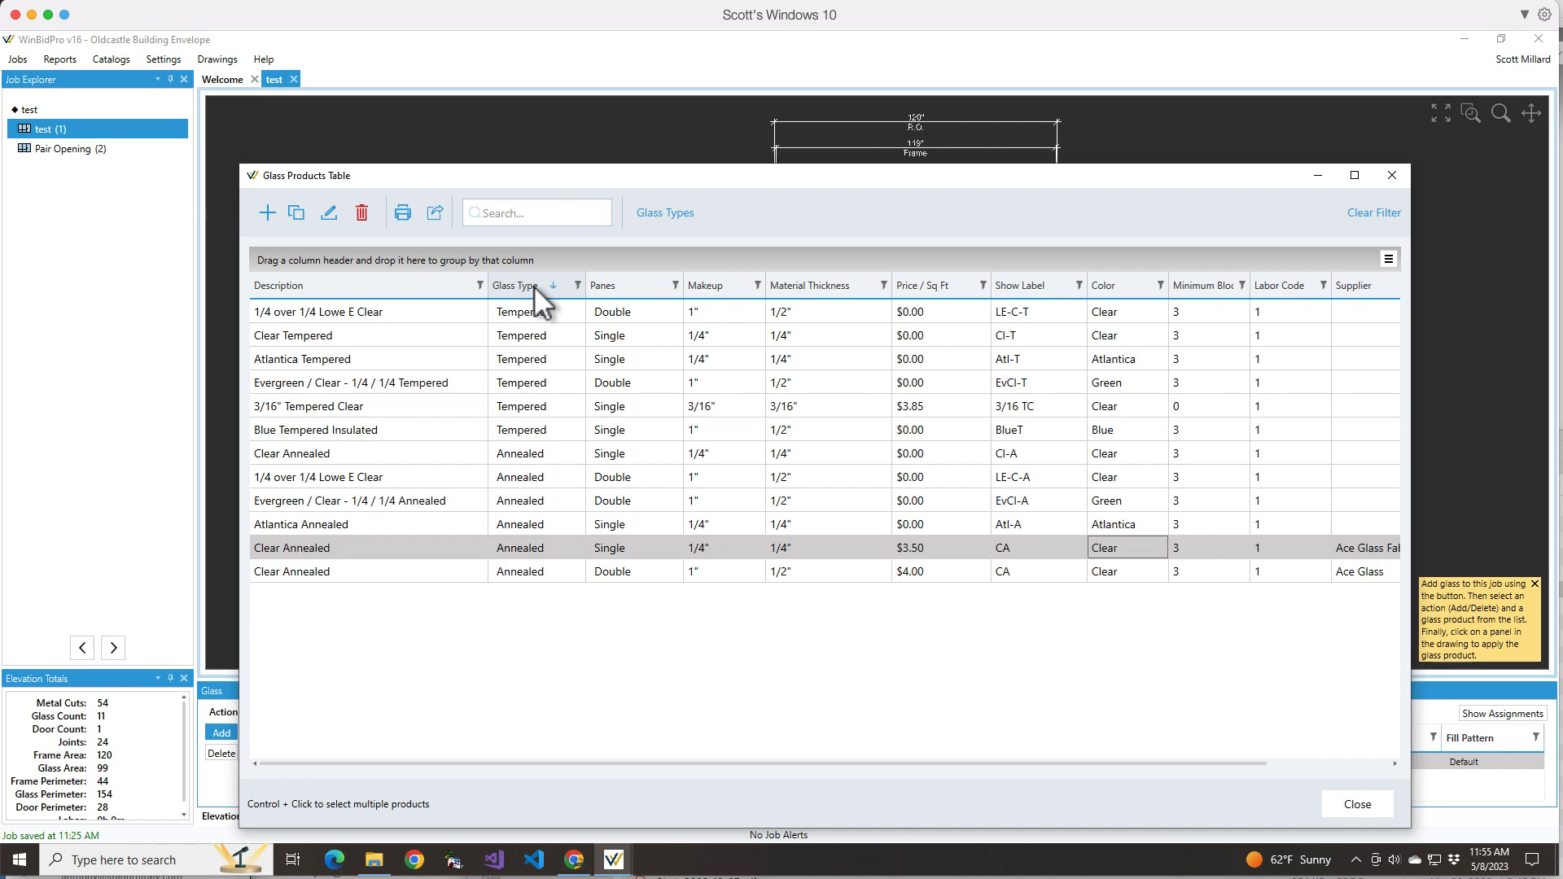
Filter the Panes column to show only Double glass products.
{"action": "left_click", "coordinate": [674, 287]}
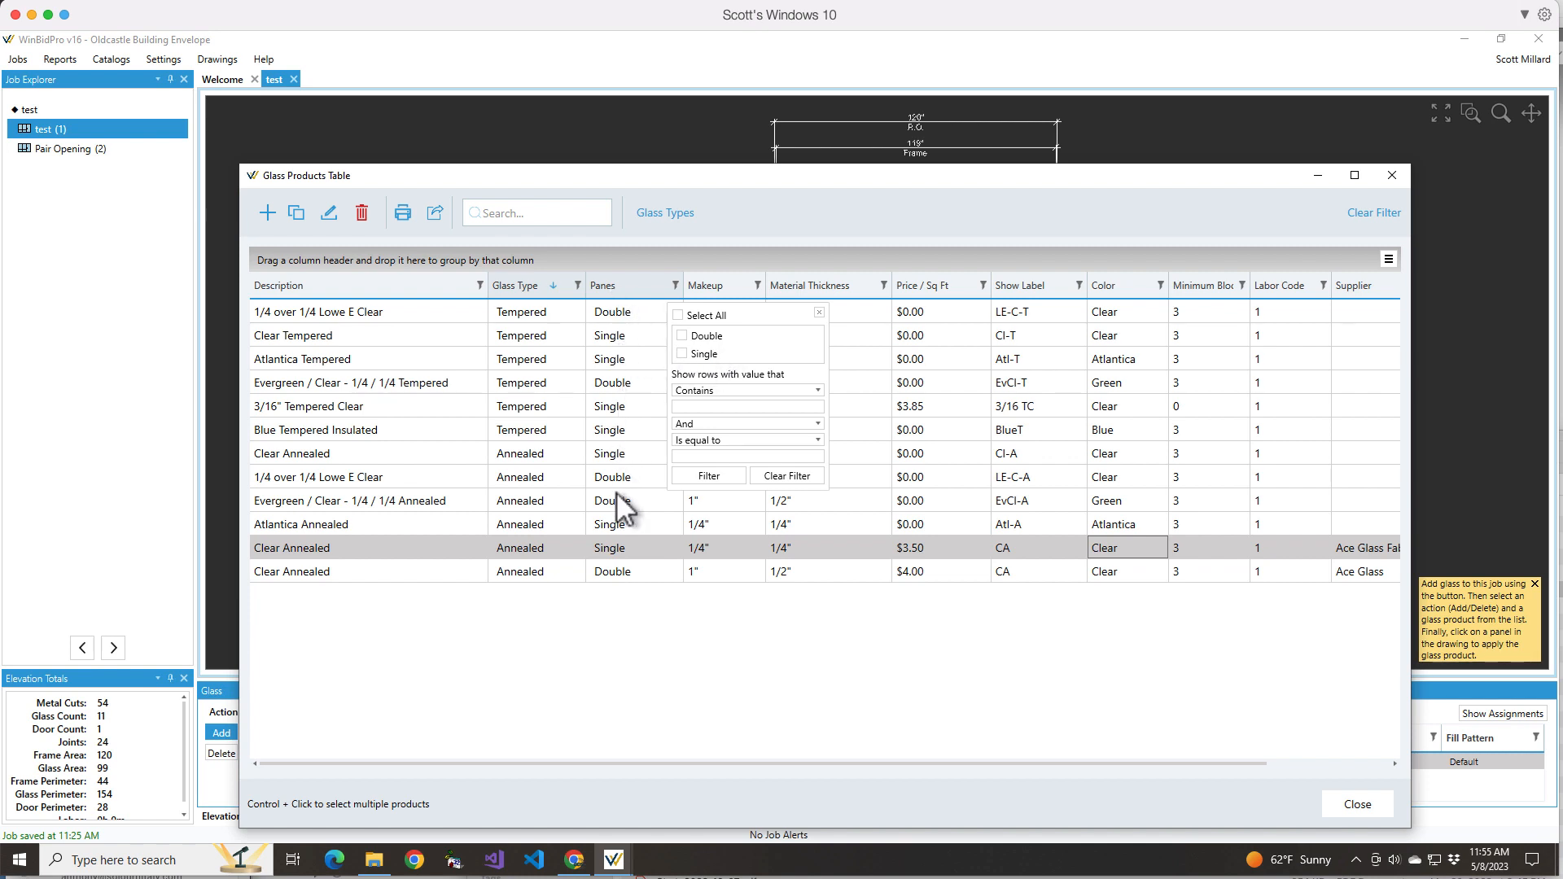
{"action": "left_click", "coordinate": [681, 336]}
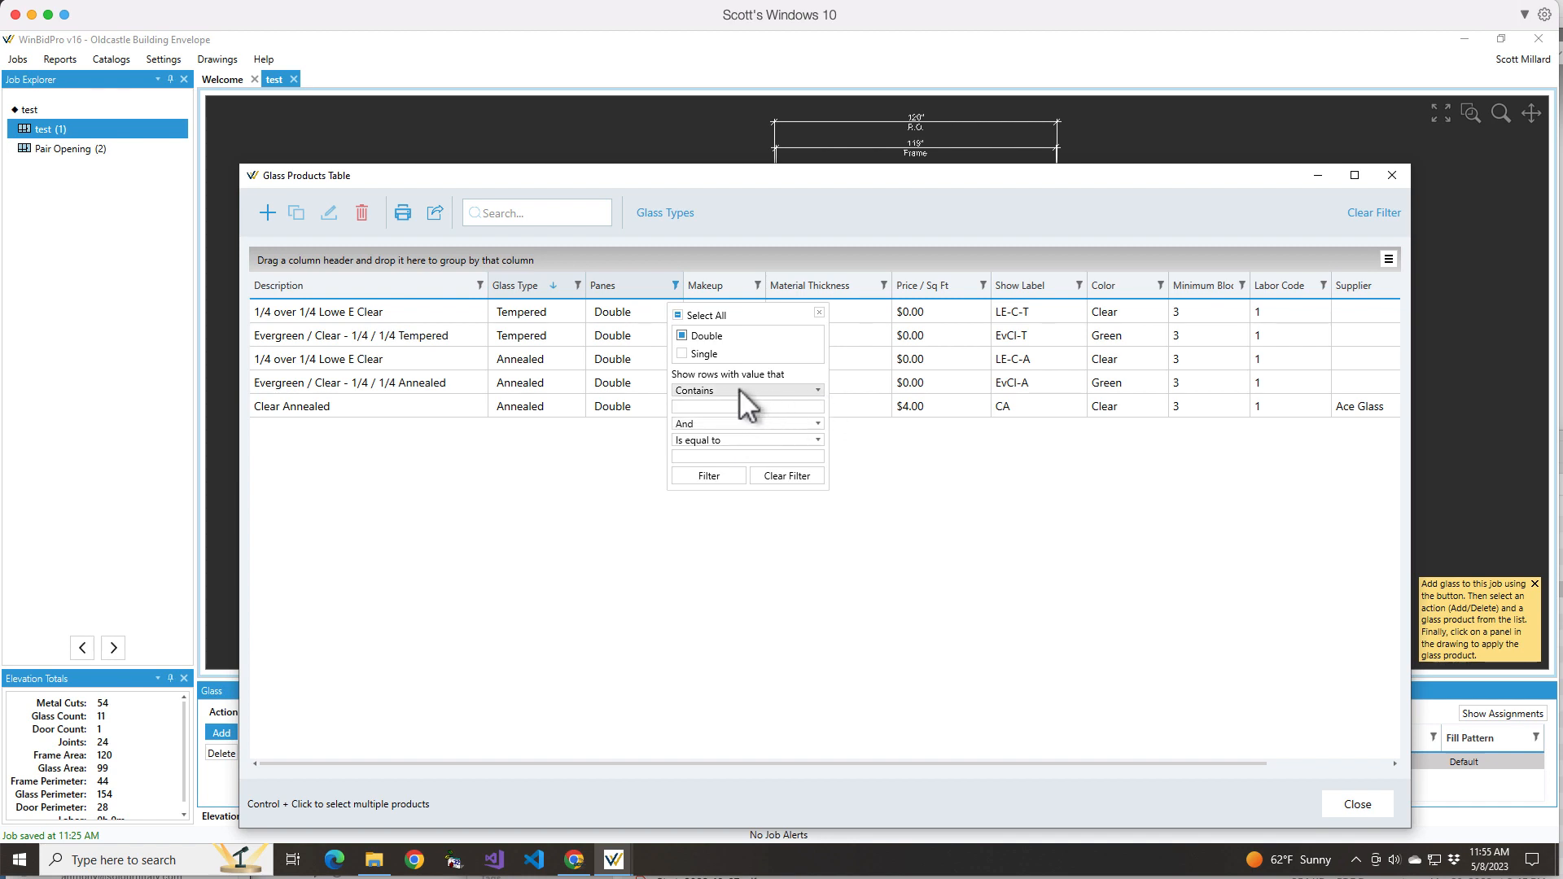
{"action": "left_click", "coordinate": [814, 393]}
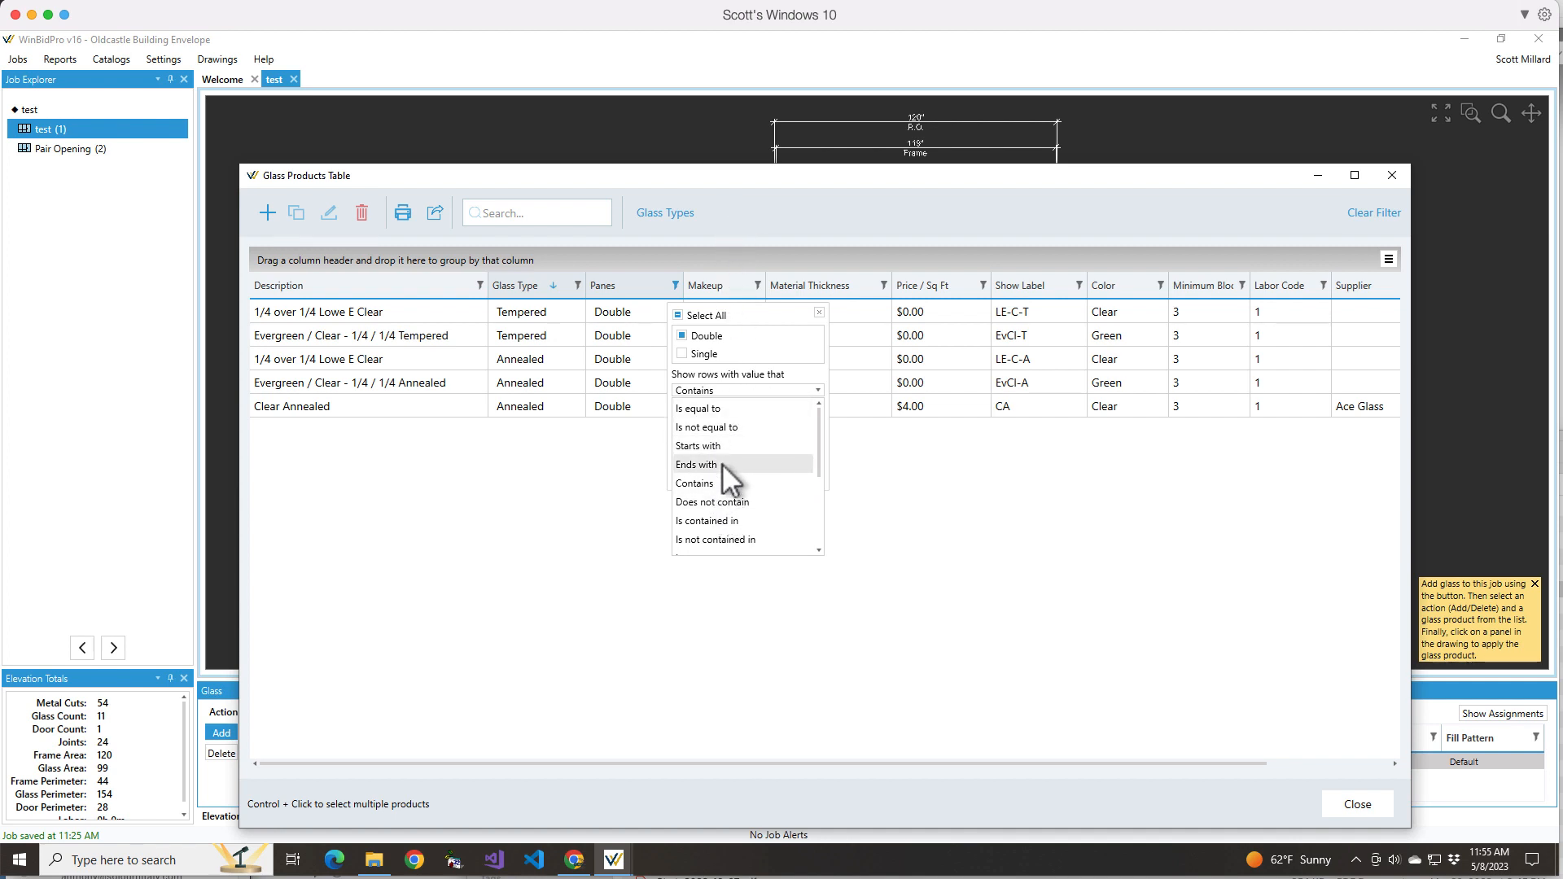
{"action": "left_click", "coordinate": [823, 177]}
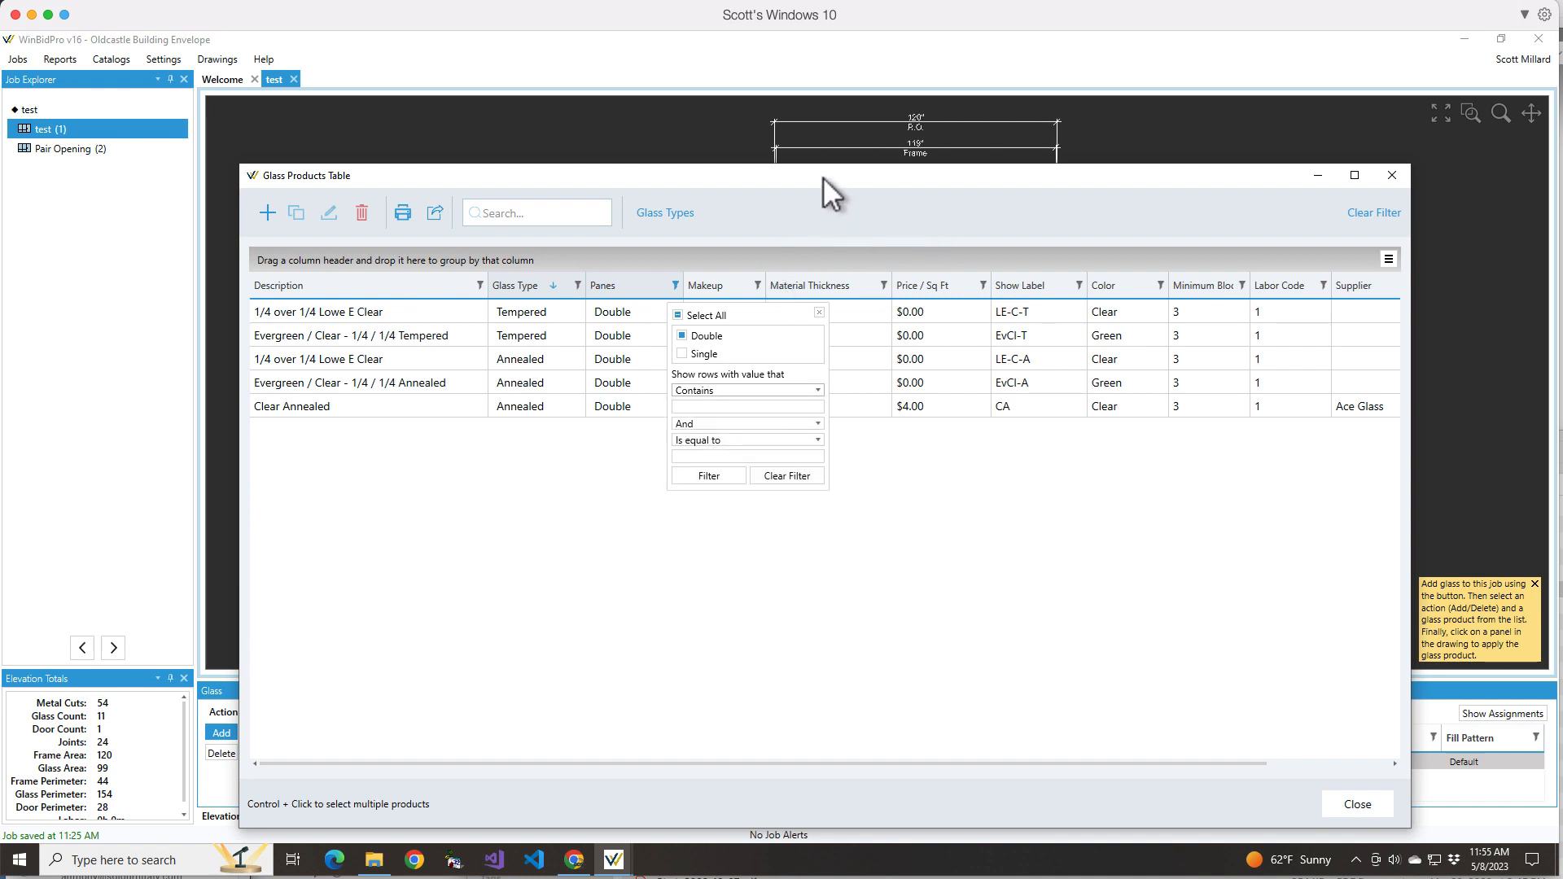
{"action": "left_click", "coordinate": [819, 314]}
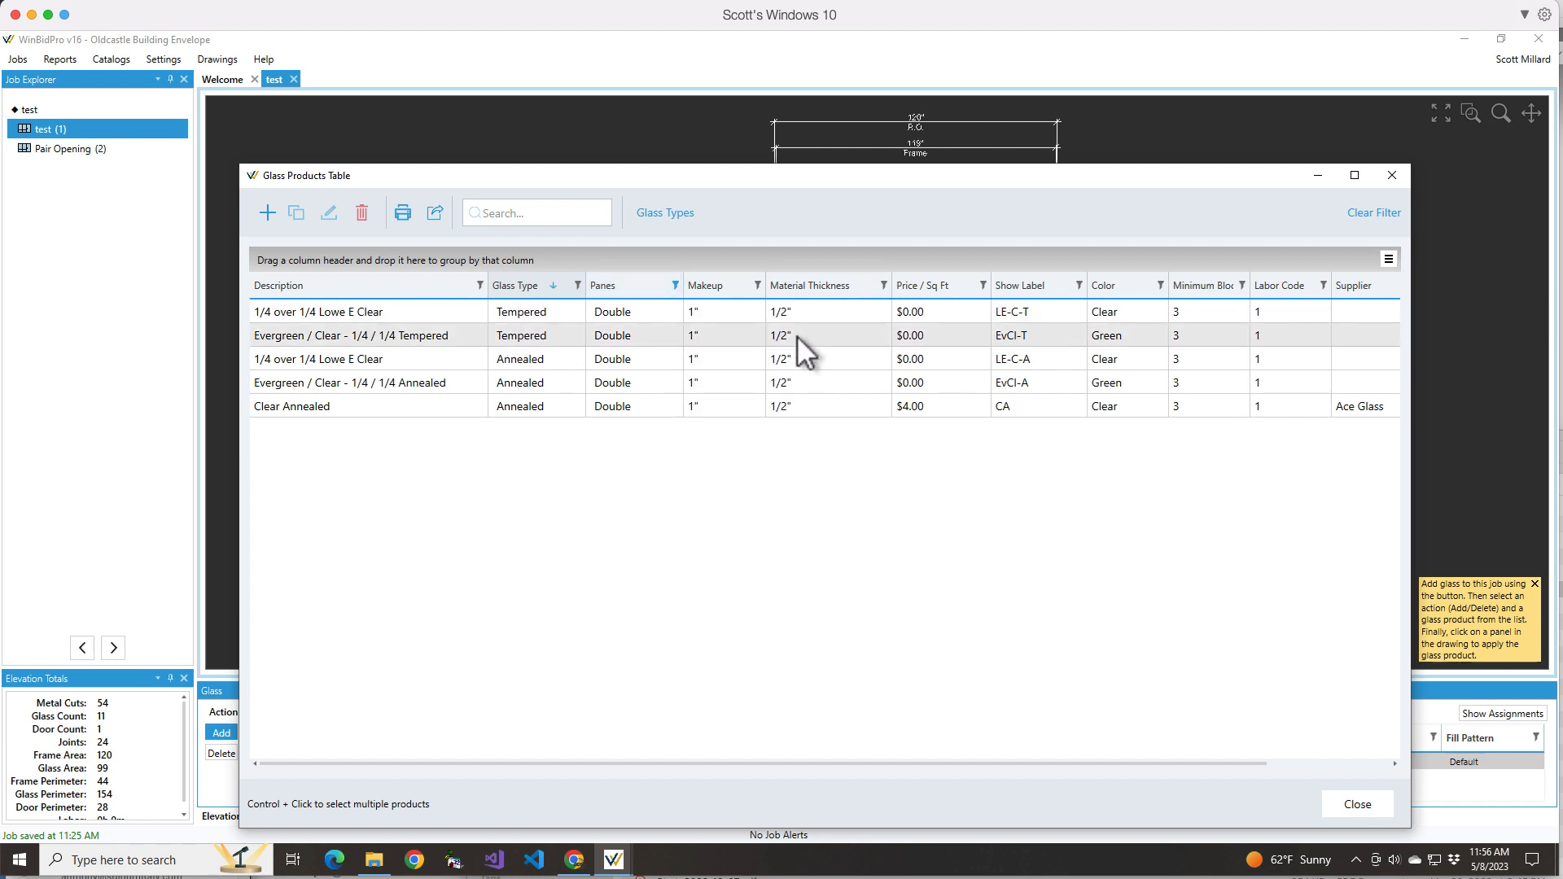
Clear the Panes filter and sort the glass products by description.
{"action": "left_click", "coordinate": [1047, 290]}
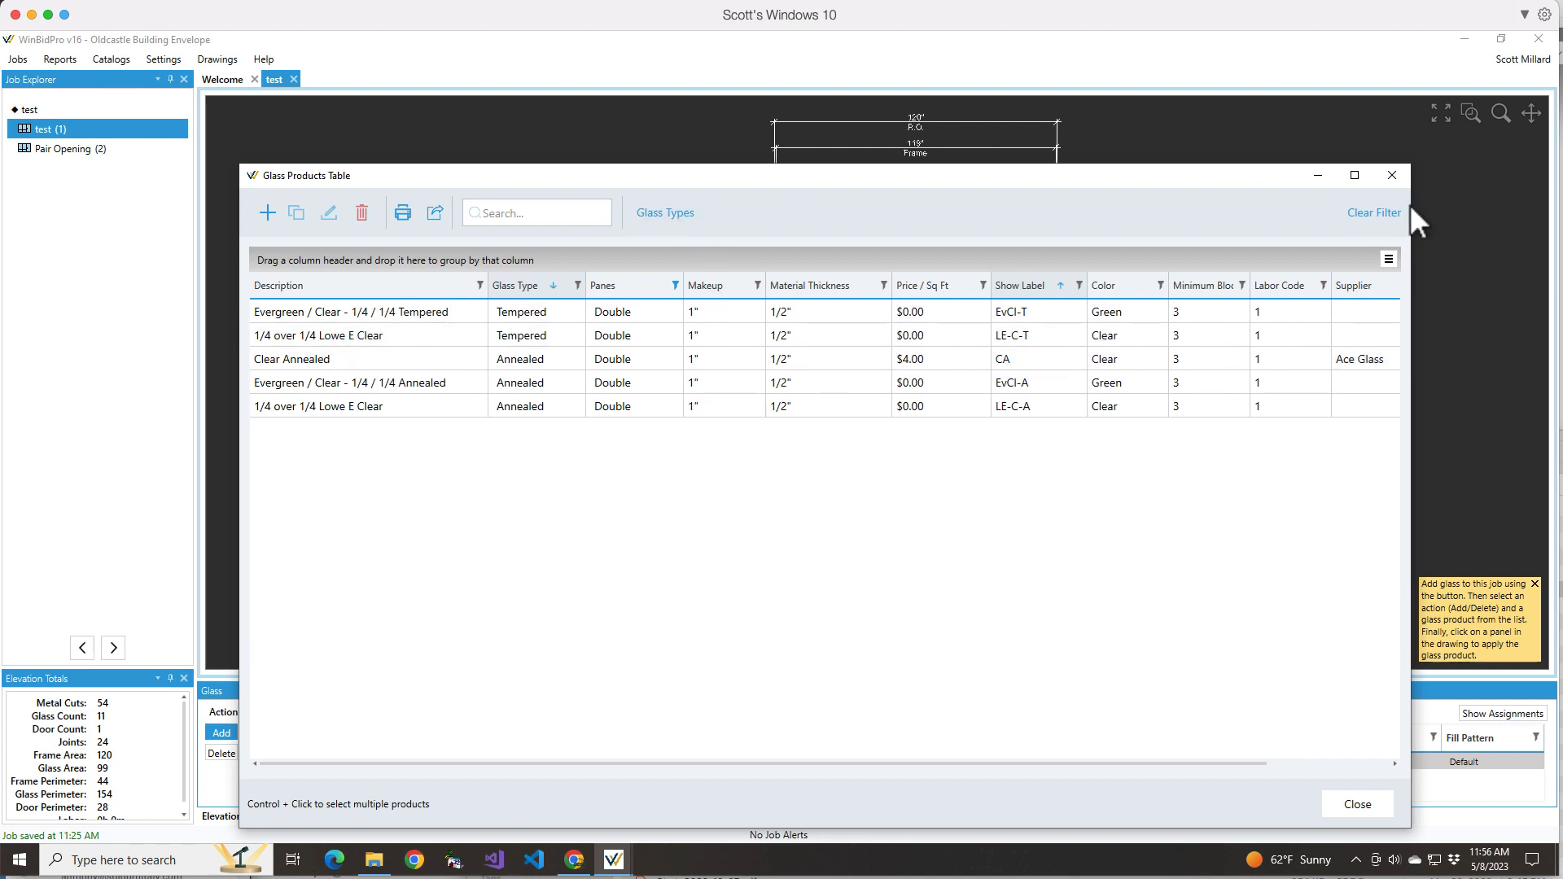
{"action": "left_click", "coordinate": [1377, 210]}
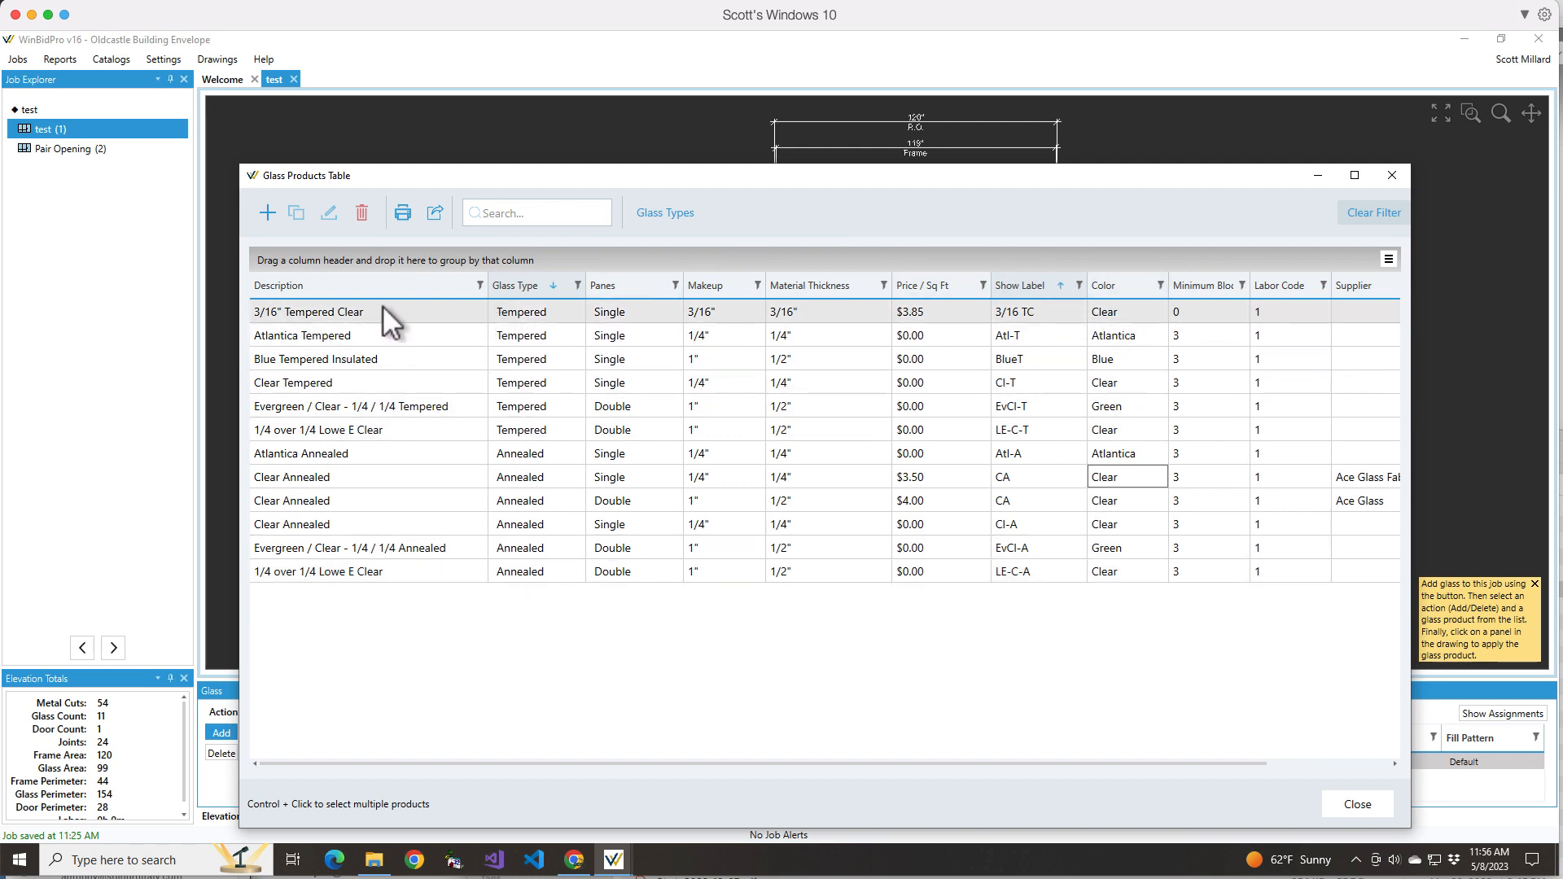
{"action": "left_click", "coordinate": [341, 287]}
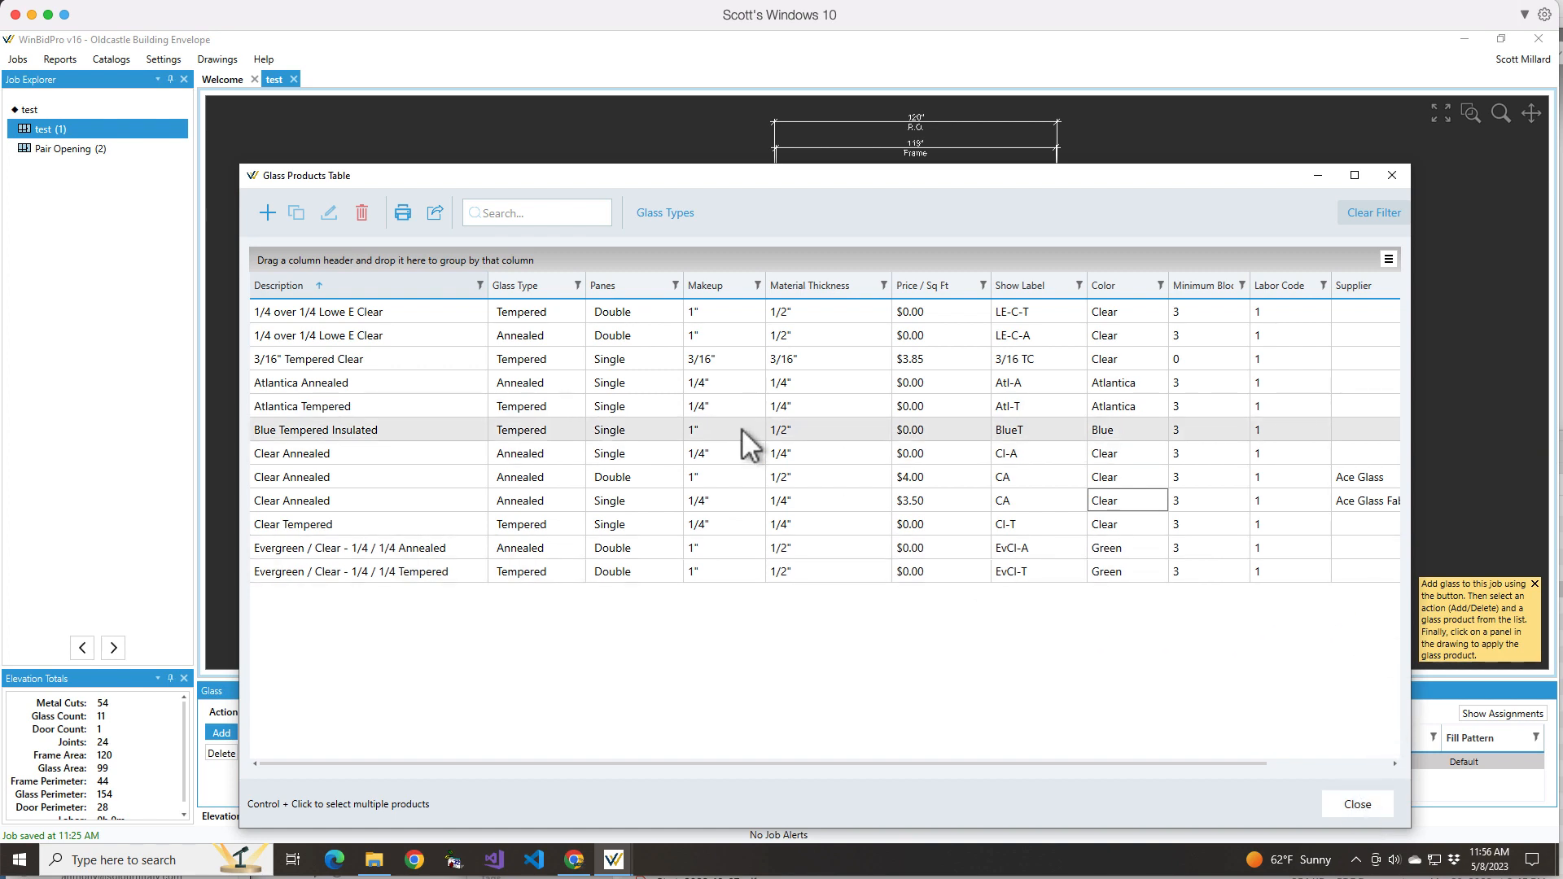
Search the glass products for "clear", then for "single".
{"action": "left_click", "coordinate": [535, 215]}
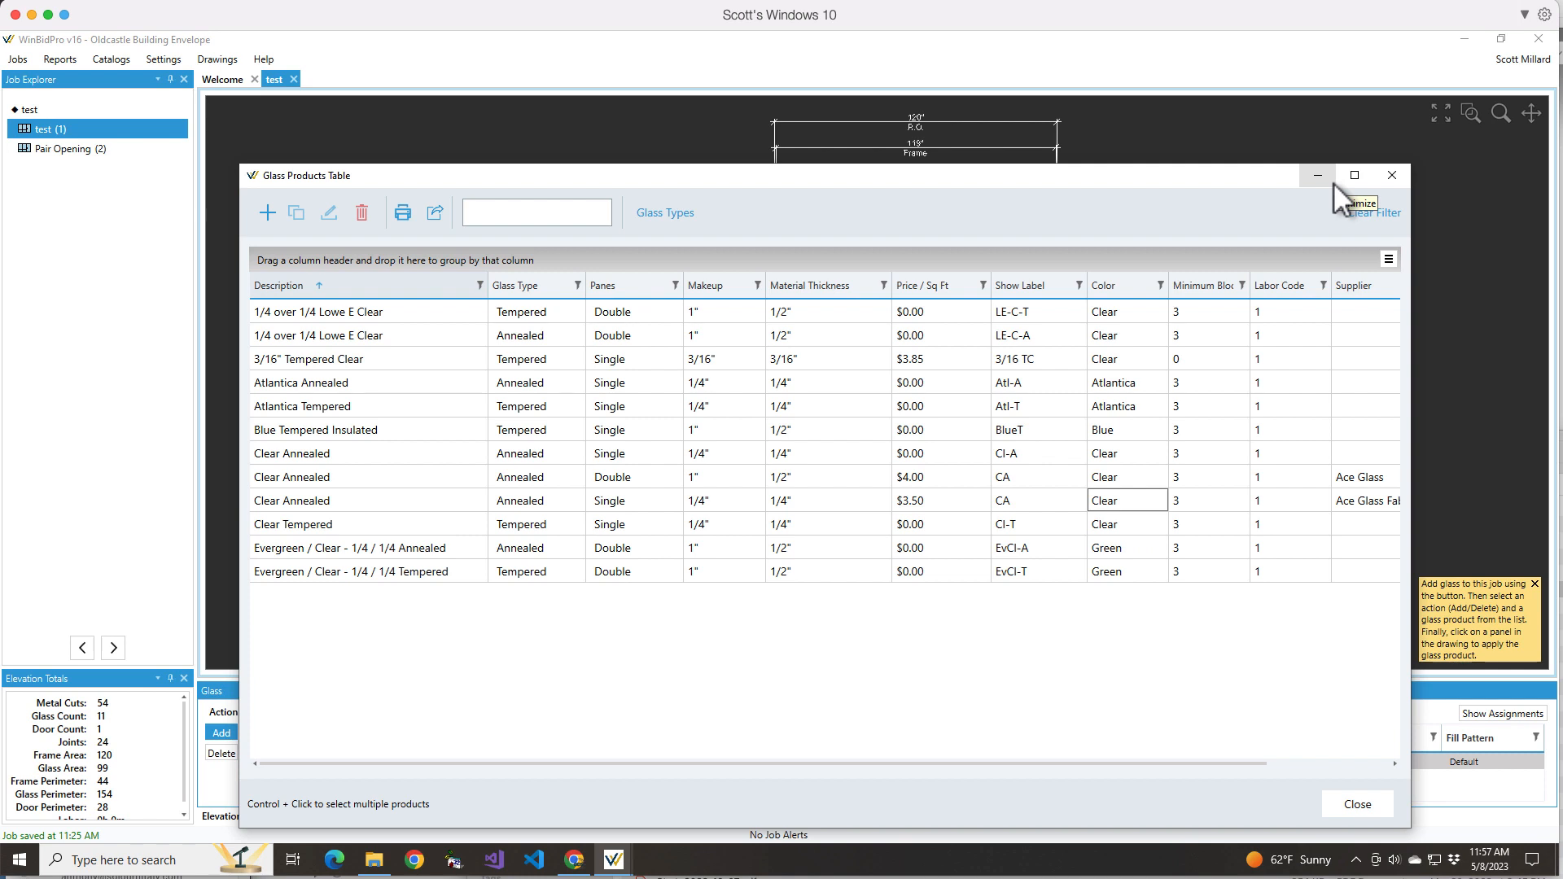
{"action": "type", "text": "clear"}
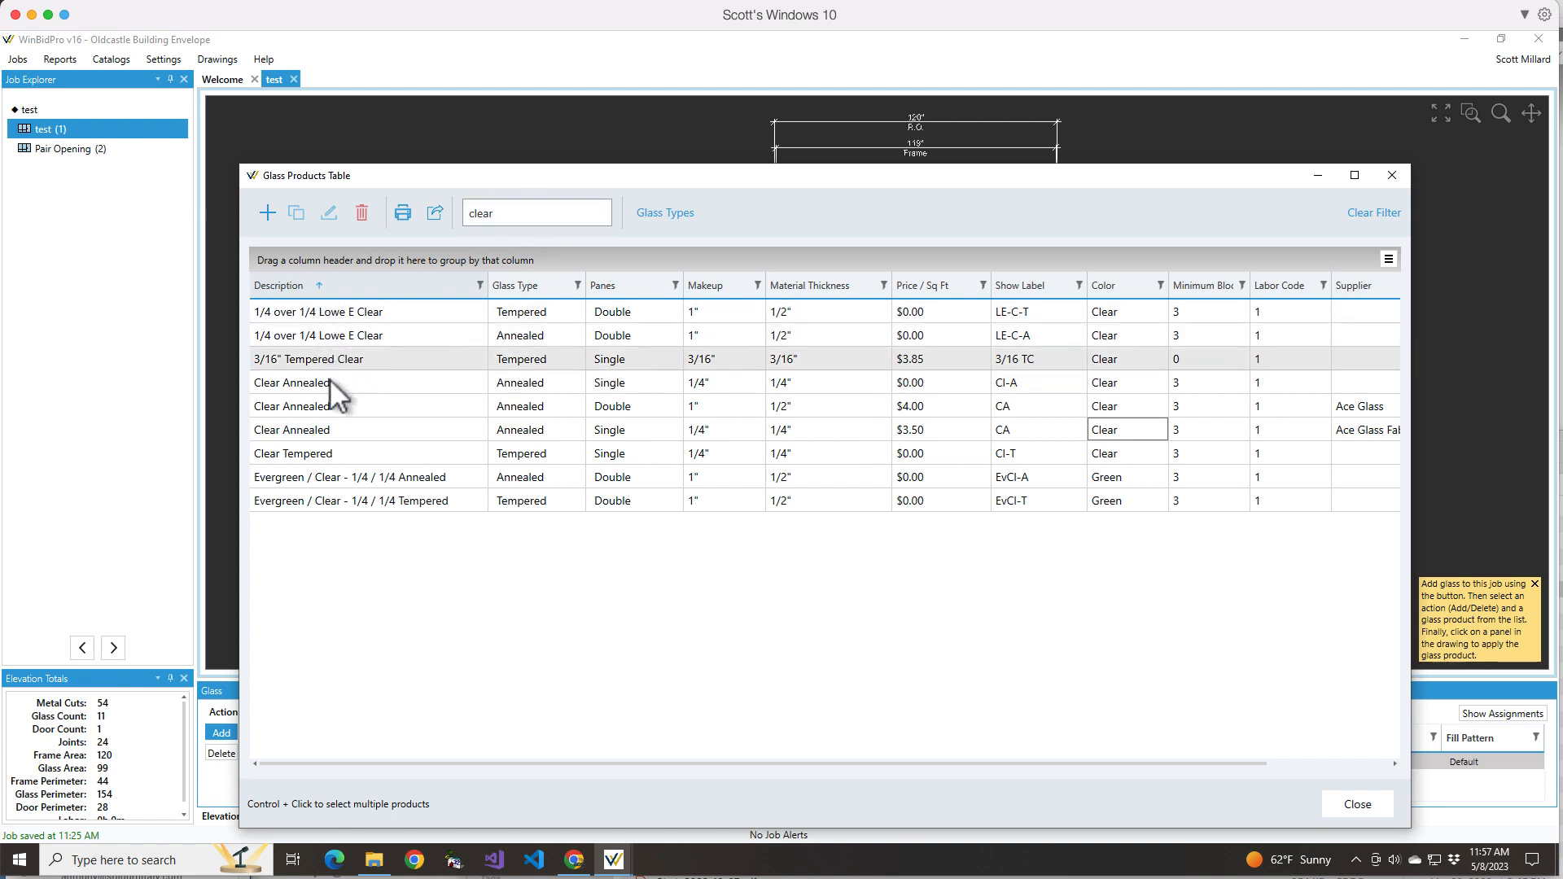
{"action": "double_click", "coordinate": [529, 212]}
{"action": "type", "text": "single"}
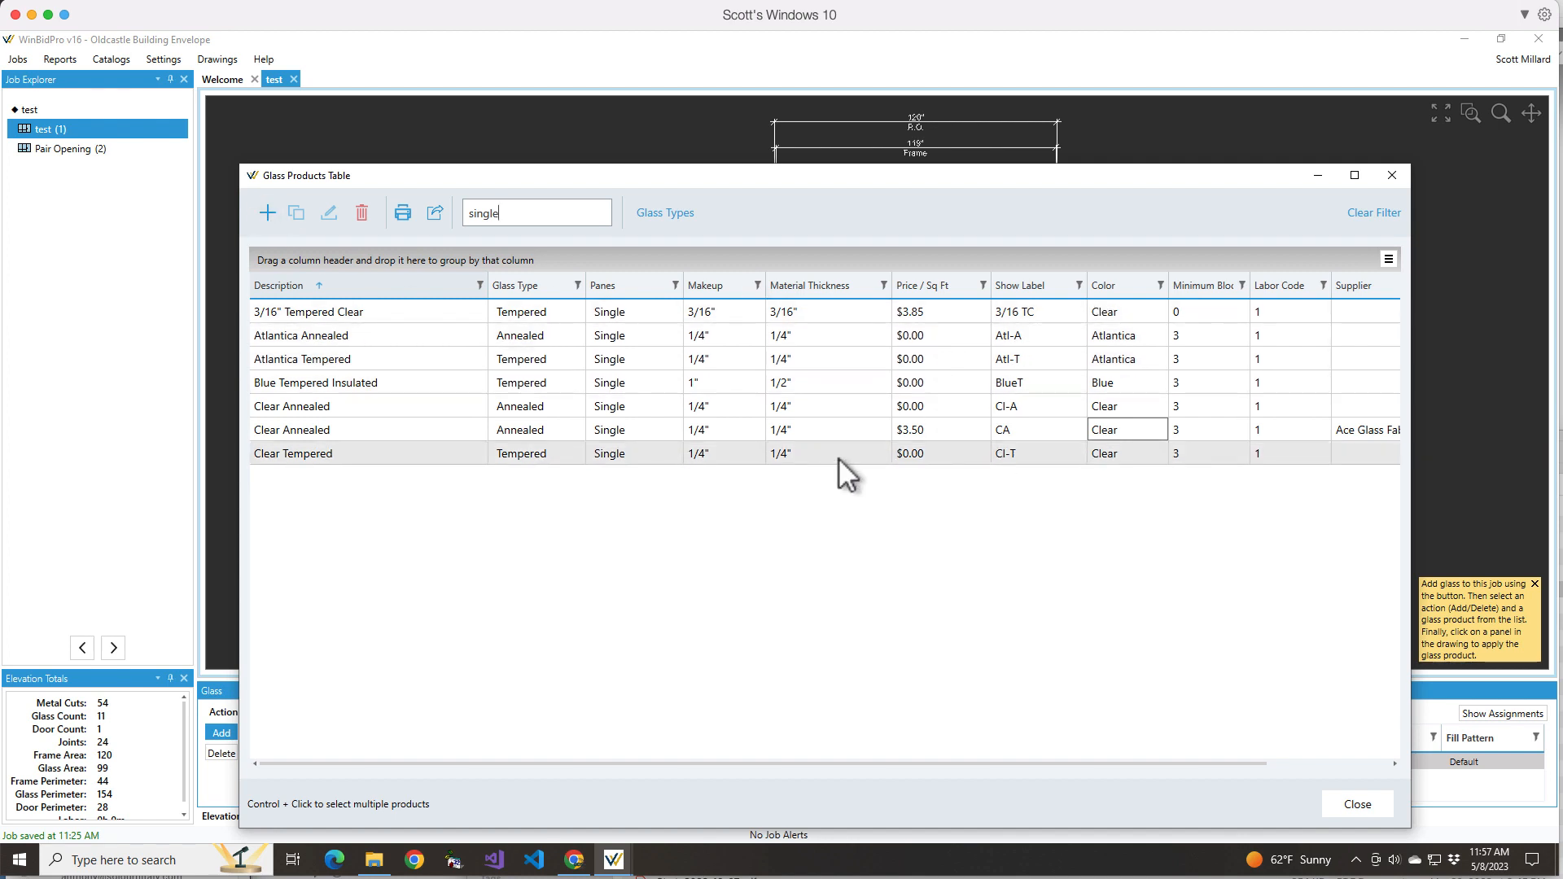
{"action": "mouse_move", "coordinate": [615, 864]}
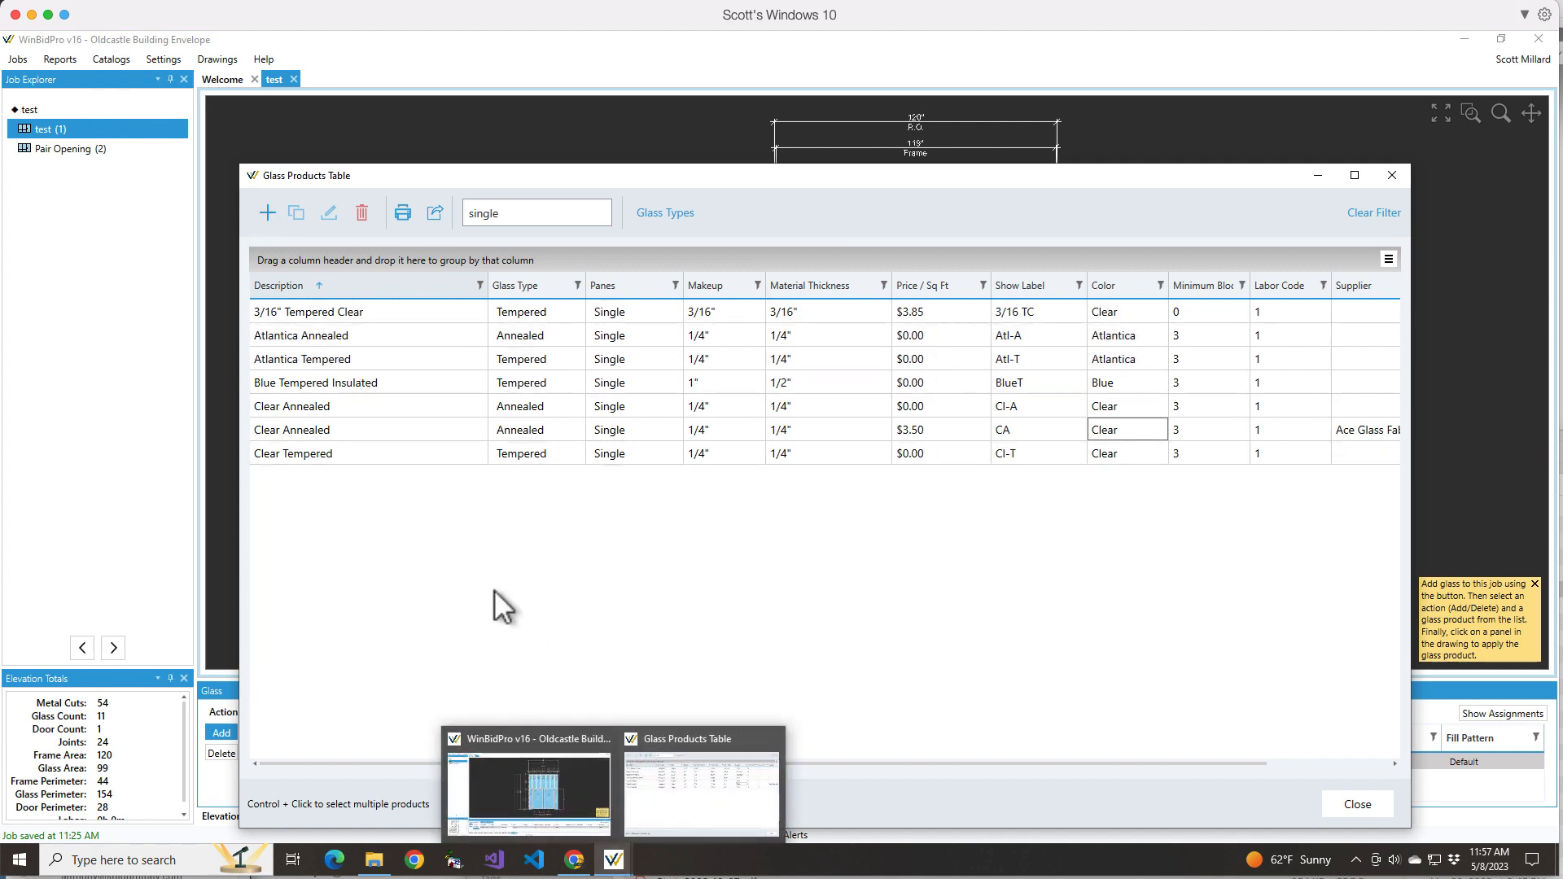